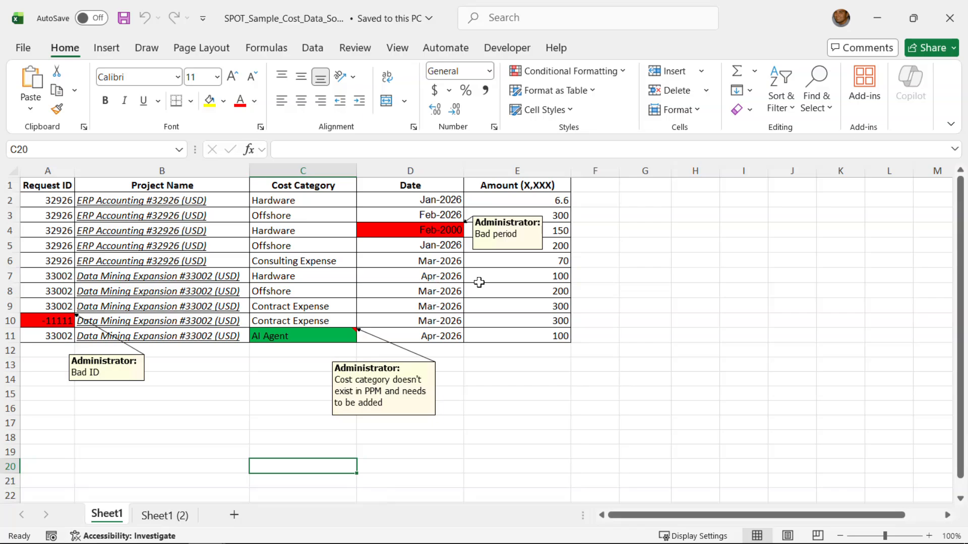
# Step: Close the SPOT_Sample_Cost_Data_Source workbook after reviewing its flagged error comments
pyautogui.click(947, 17)
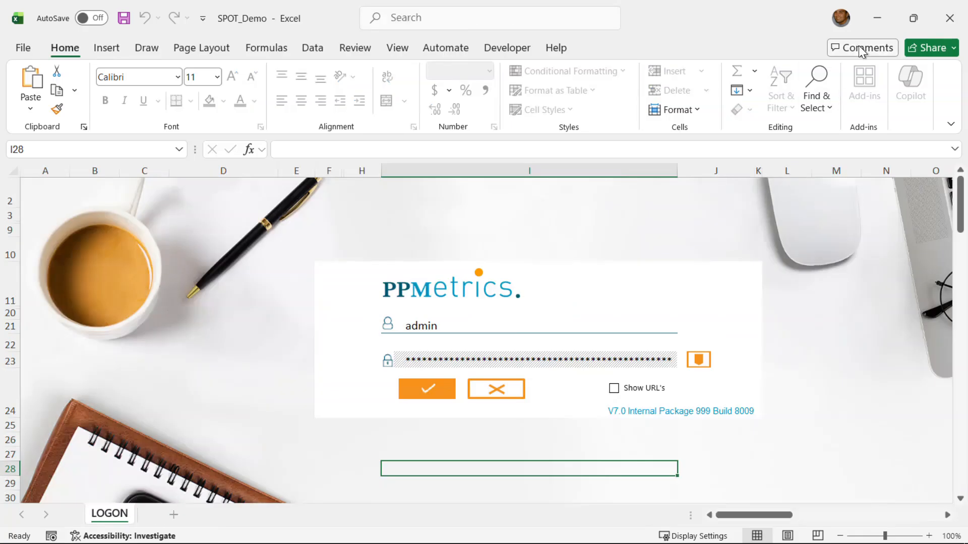
pyautogui.hotkey('alt', 'Tab')
pyautogui.hotkey('alt', 'Tab')
pyautogui.hotkey('alt', 'Tab')
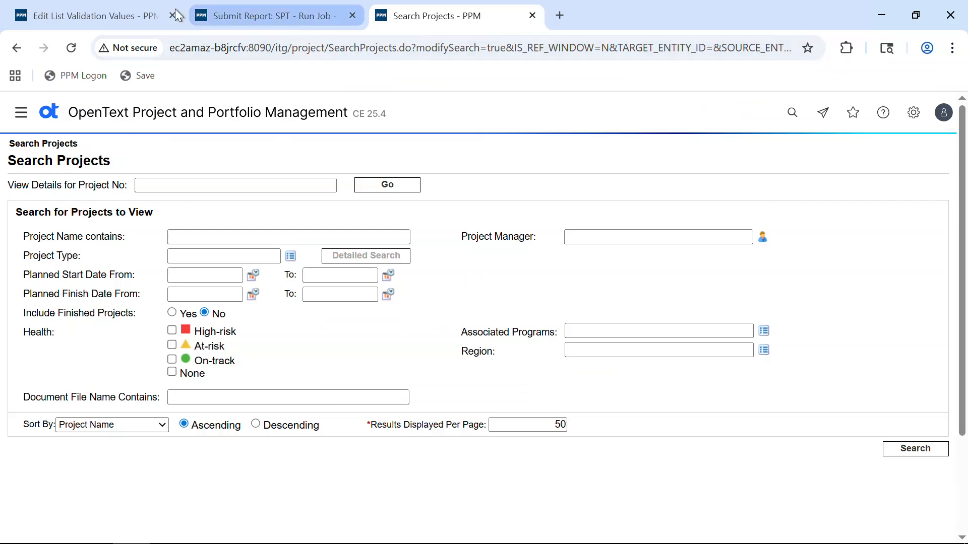
pyautogui.click(99, 26)
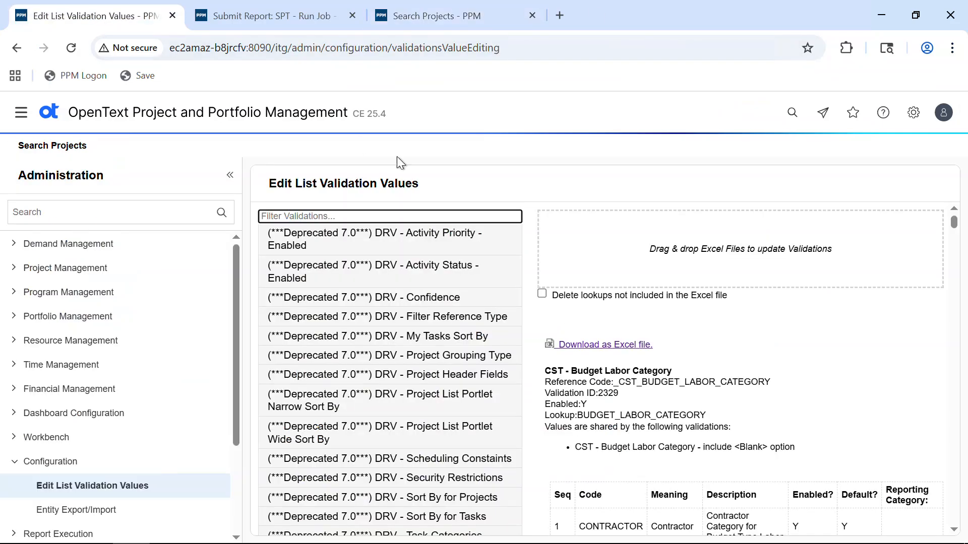
pyautogui.click(408, 212)
pyautogui.write('cst')
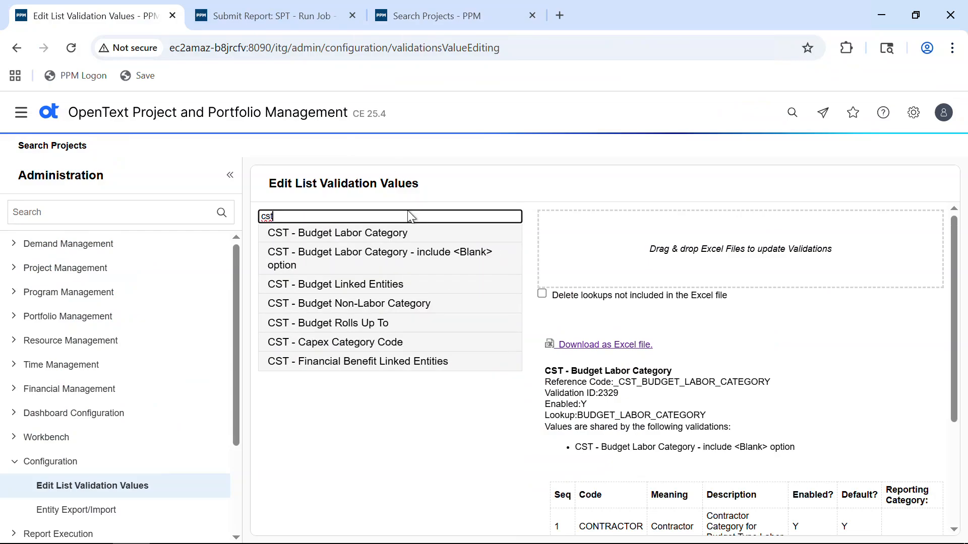
pyautogui.click(418, 231)
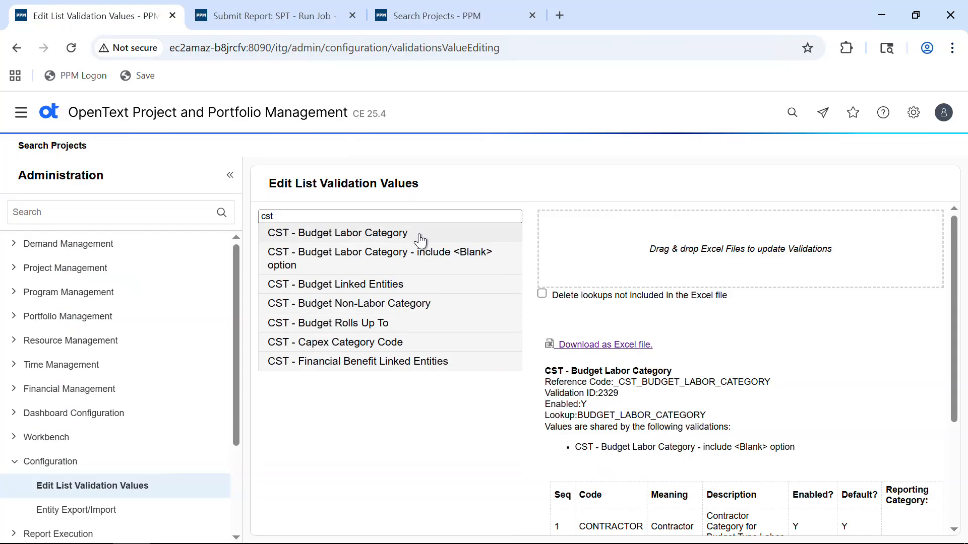
pyautogui.scroll(-3, 776, 347)
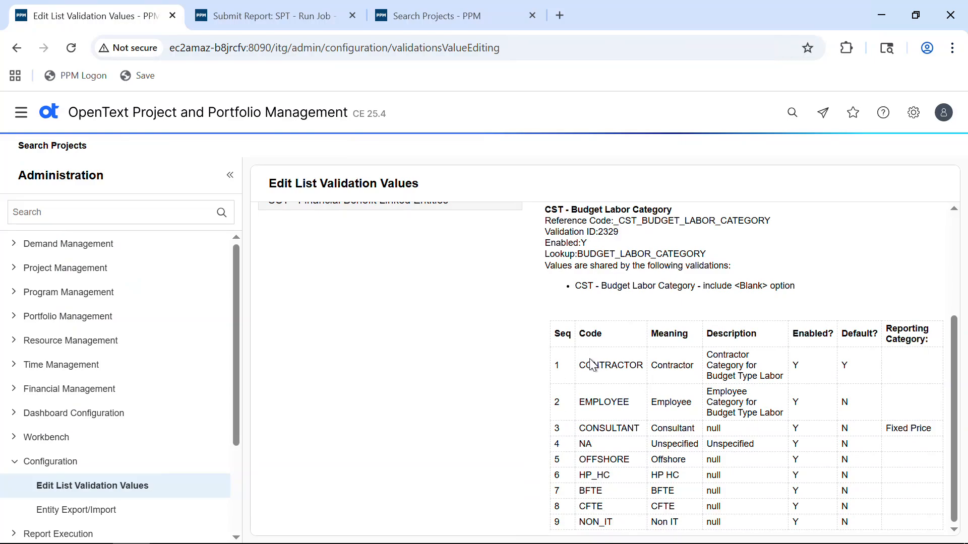
pyautogui.hotkey('alt', 'Tab')
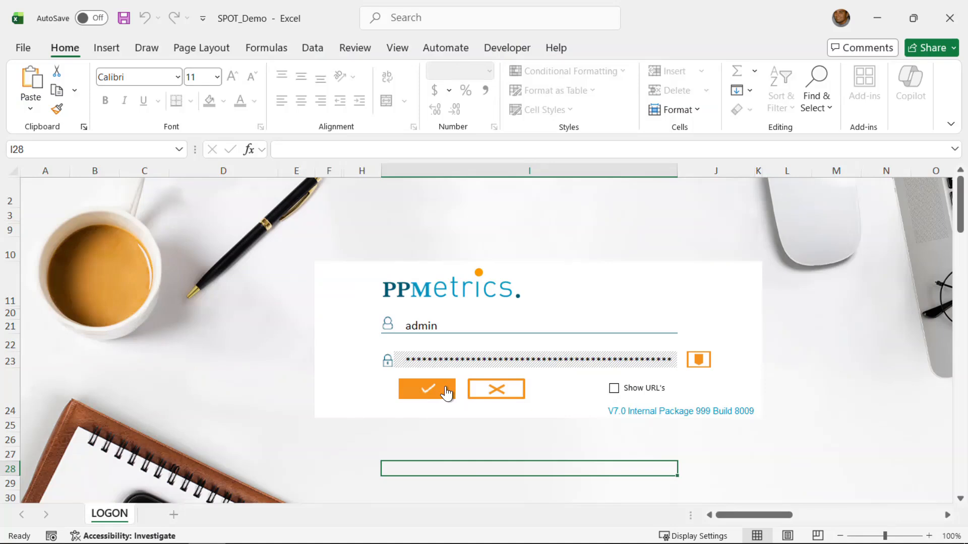
# Step: Log in to PPM and search FINANCIAL_SUMMARY projects for IDs 33002 and 32926
pyautogui.click(444, 388)
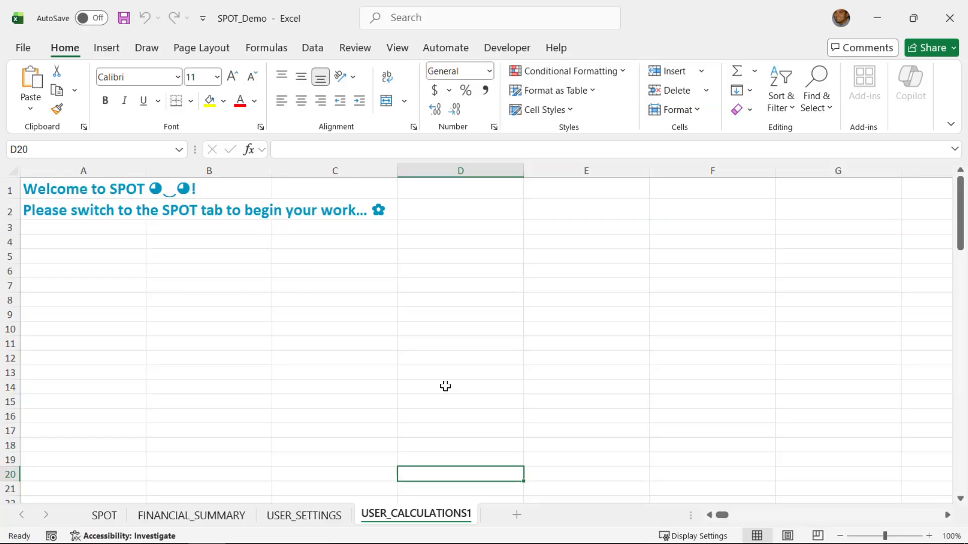
pyautogui.click(199, 516)
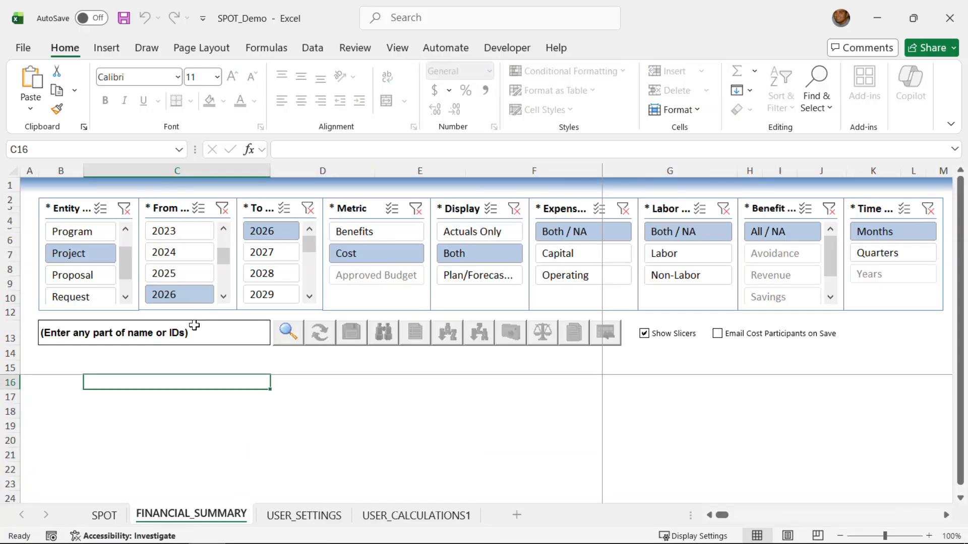
pyautogui.click(180, 334)
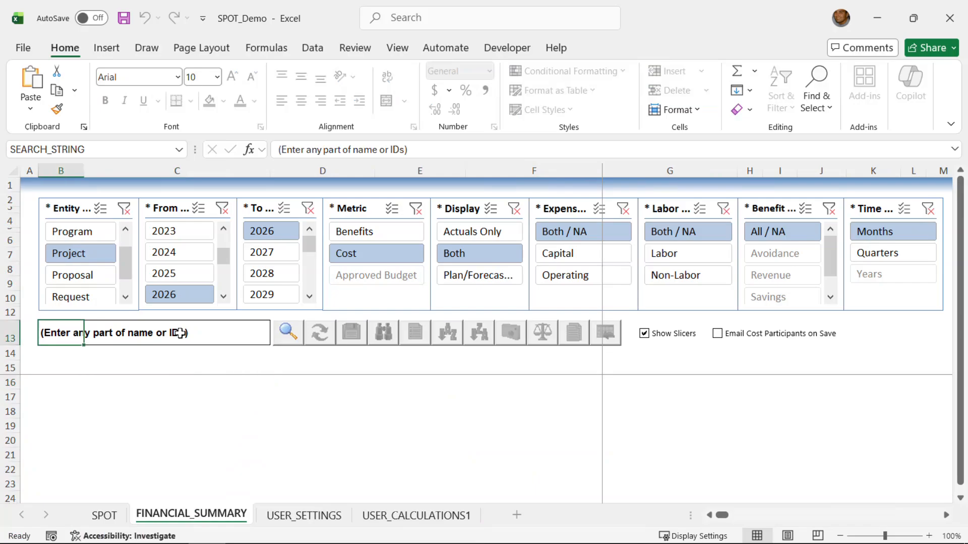
pyautogui.write('33')
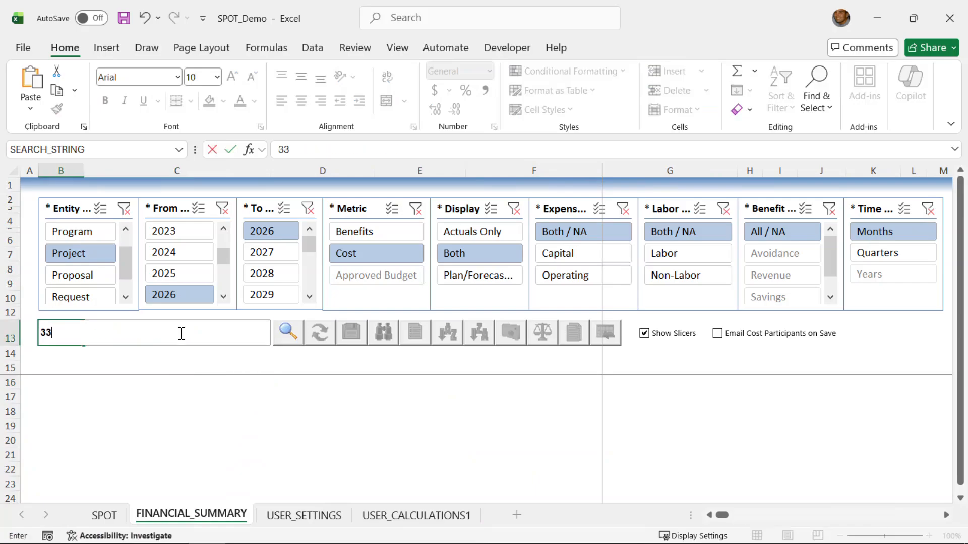
pyautogui.write('002,32926')
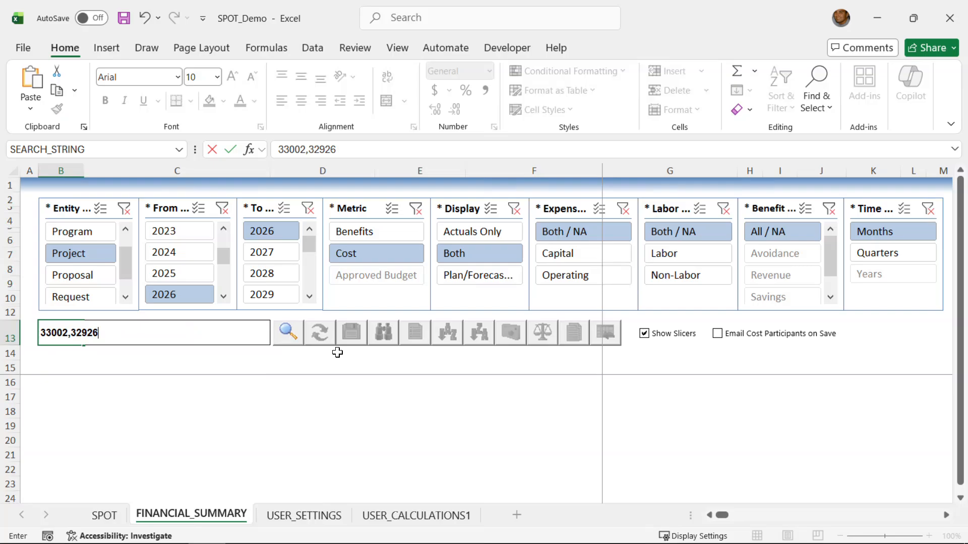
pyautogui.click(288, 332)
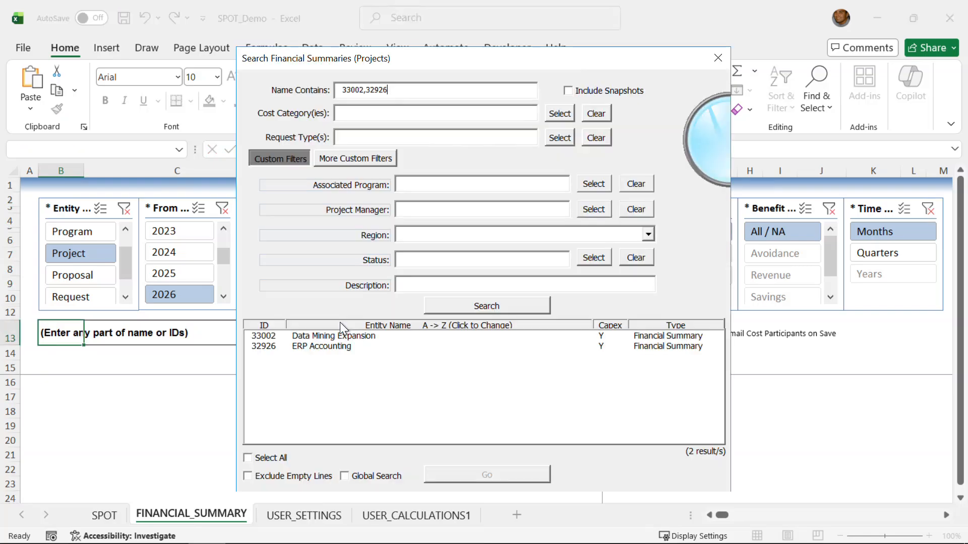
# Step: Select both Data Mining Expansion and ERP Accounting and load their cost lines into the sheet
pyautogui.click(272, 460)
pyautogui.click(508, 472)
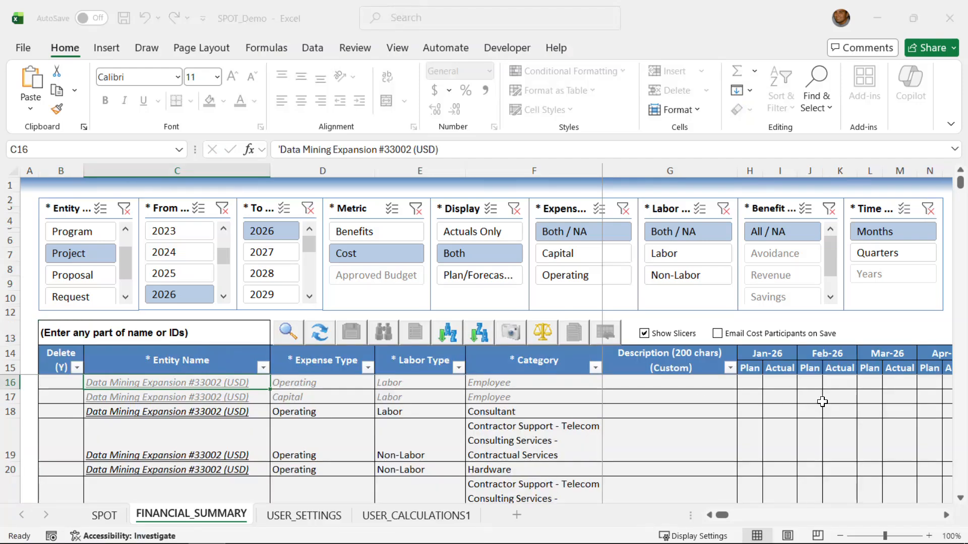
pyautogui.click(960, 498)
pyautogui.click(960, 499)
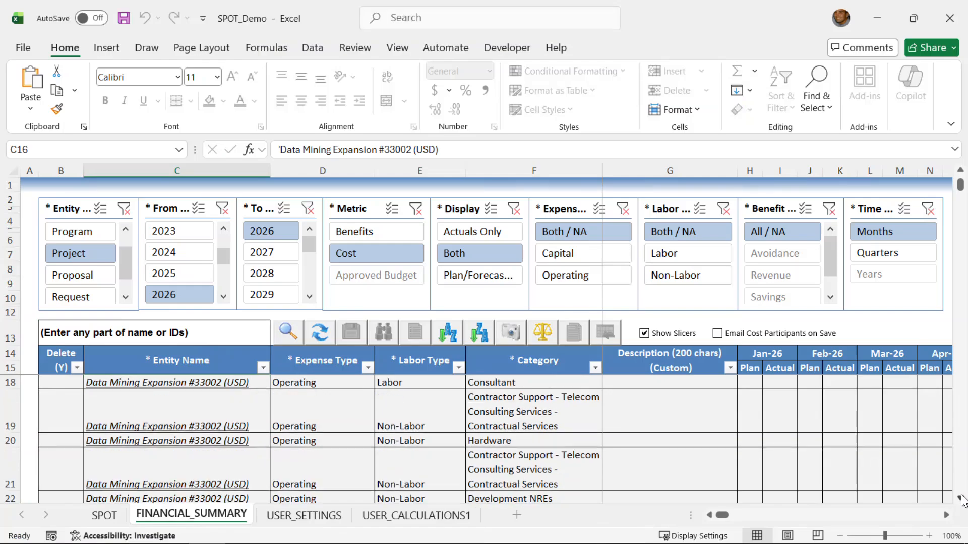
pyautogui.click(961, 498)
pyautogui.click(960, 498)
pyautogui.click(960, 499)
pyautogui.click(960, 498)
pyautogui.click(960, 499)
pyautogui.click(960, 498)
# Step: Scroll through the loaded operating cost rows, then return to the SPOT sheet
pyautogui.click(946, 515)
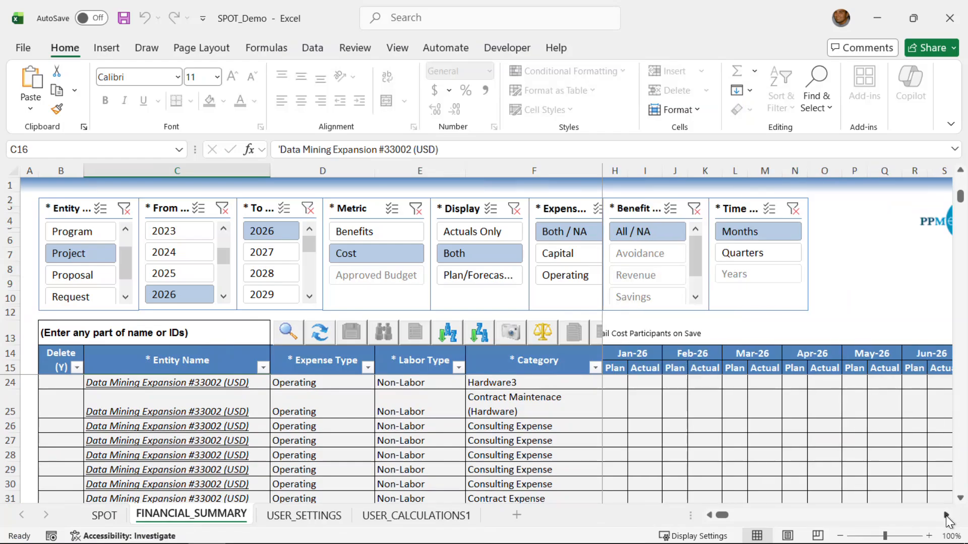
pyautogui.click(960, 499)
pyautogui.click(961, 499)
pyautogui.click(960, 499)
pyautogui.click(960, 499)
pyautogui.click(960, 499)
pyautogui.click(961, 498)
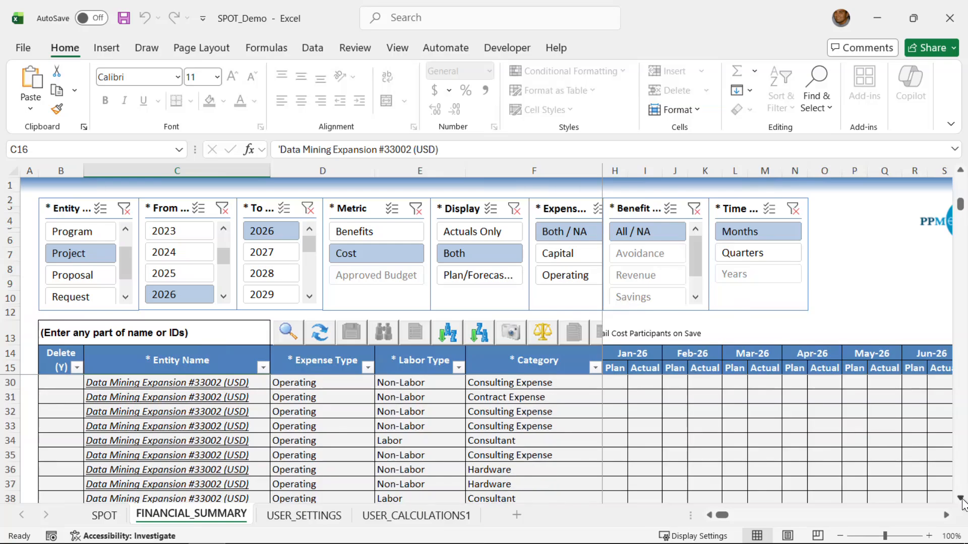
pyautogui.click(961, 498)
pyautogui.click(960, 499)
pyautogui.click(960, 498)
pyautogui.click(961, 498)
pyautogui.click(960, 498)
pyautogui.click(960, 499)
pyautogui.click(960, 498)
pyautogui.click(961, 498)
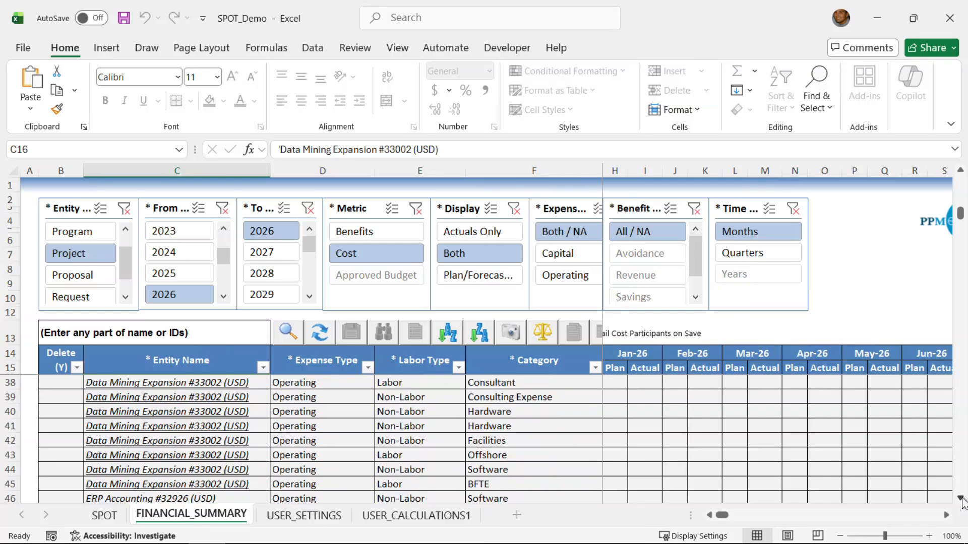
pyautogui.click(961, 499)
pyautogui.click(960, 498)
pyautogui.click(961, 498)
pyautogui.click(960, 498)
pyautogui.click(961, 499)
pyautogui.click(961, 498)
pyautogui.click(960, 498)
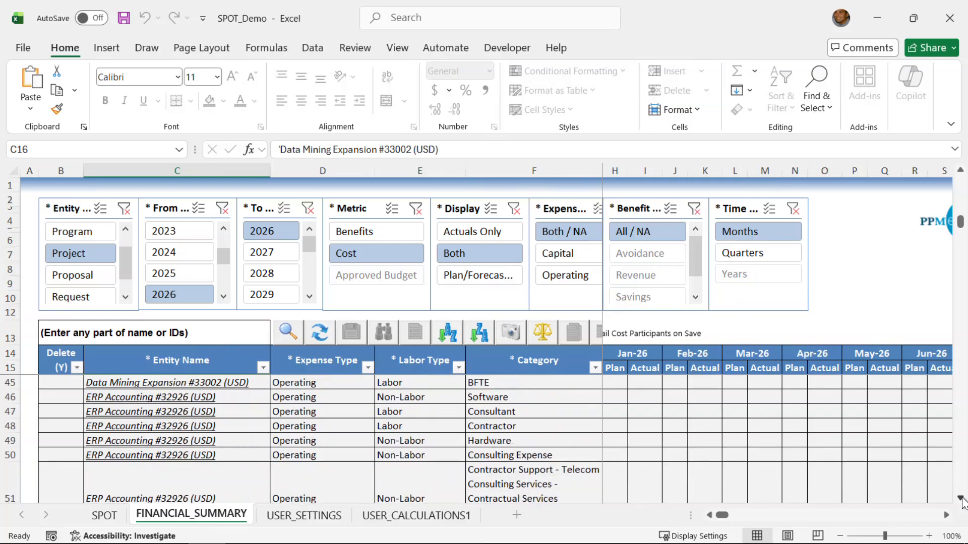
pyautogui.click(960, 498)
pyautogui.click(961, 499)
pyautogui.click(960, 498)
pyautogui.click(960, 498)
pyautogui.click(960, 498)
pyautogui.click(960, 498)
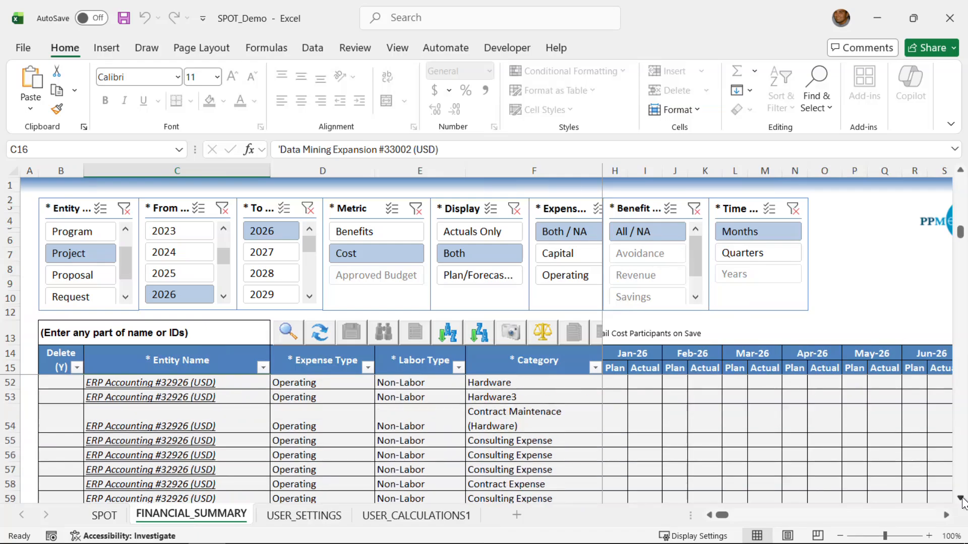
pyautogui.click(960, 499)
pyautogui.click(961, 499)
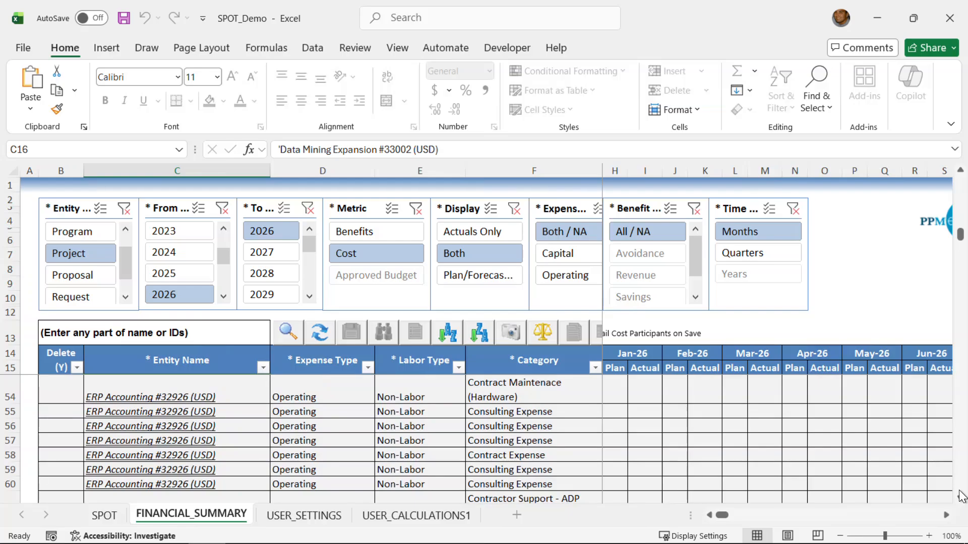
pyautogui.click(106, 516)
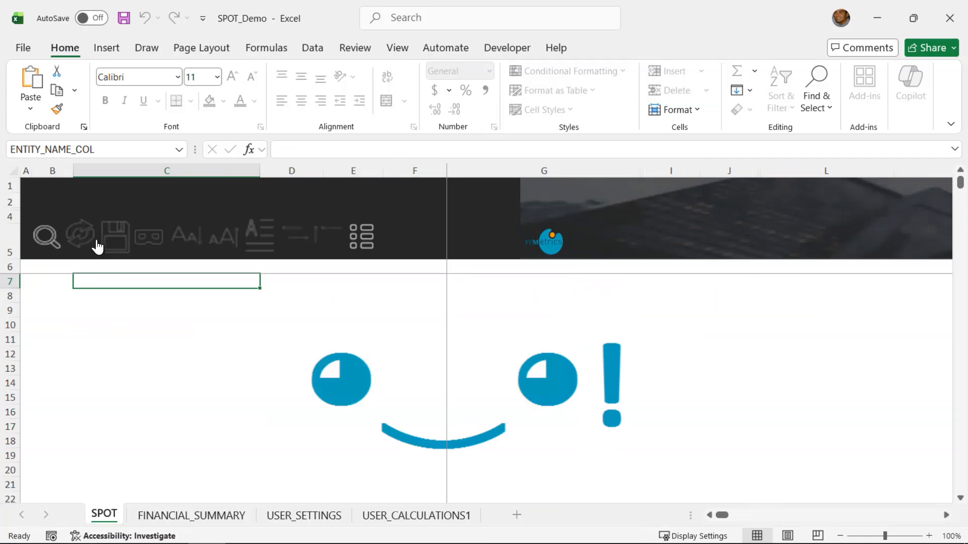
# Step: Pick Project Cost Load (Simplified) from the SPOT load template list and confirm it
pyautogui.click(45, 239)
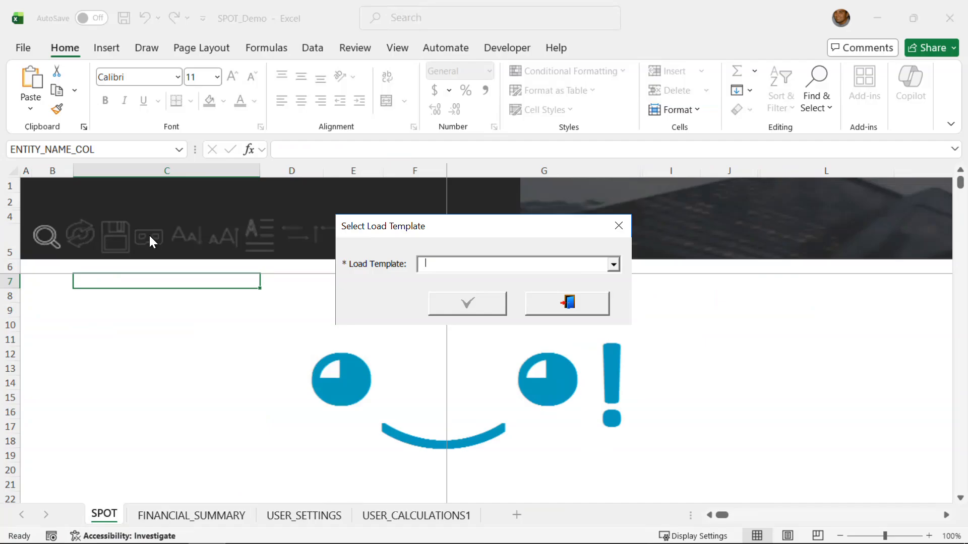
pyautogui.click(613, 264)
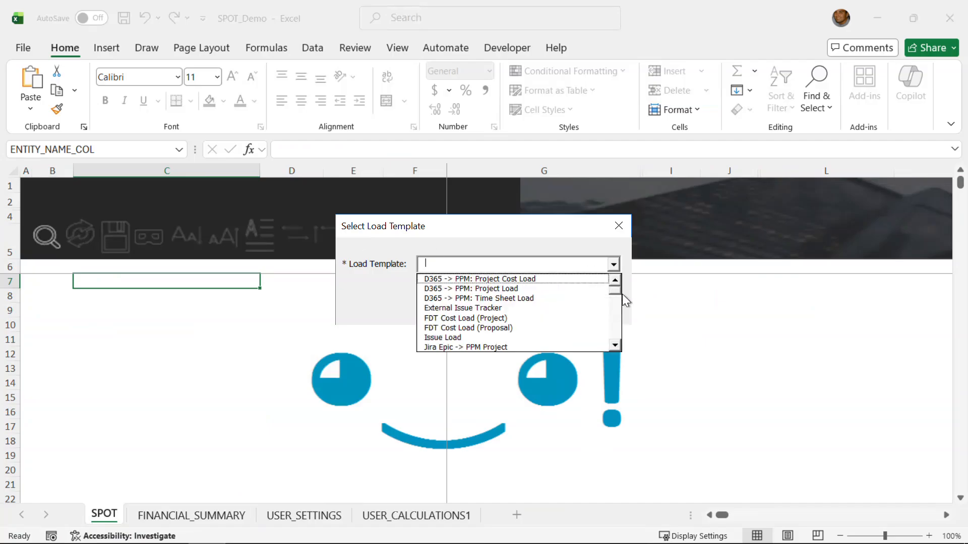
pyautogui.click(614, 346)
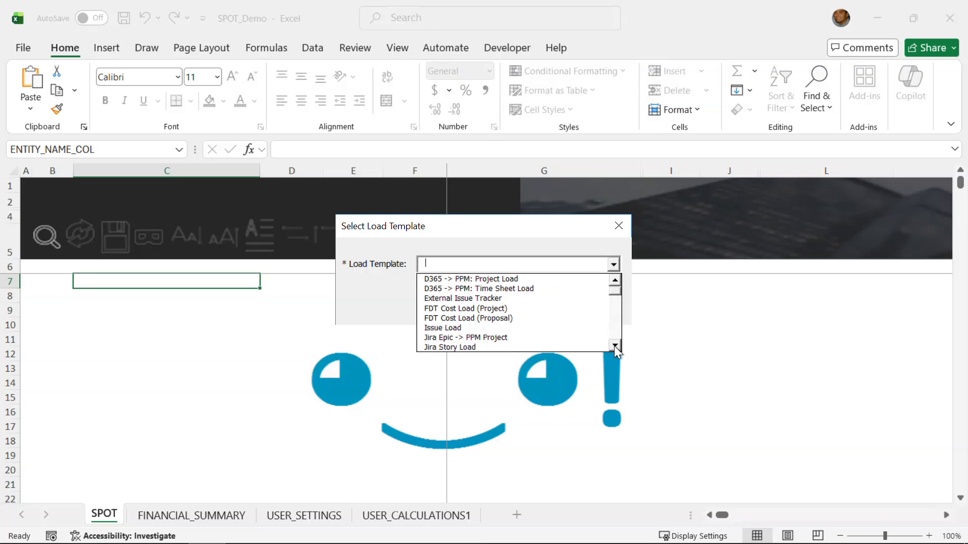
pyautogui.click(614, 346)
pyautogui.click(615, 346)
pyautogui.click(614, 346)
pyautogui.click(614, 346)
pyautogui.click(614, 346)
pyautogui.click(615, 346)
pyautogui.click(614, 347)
pyautogui.click(615, 346)
pyautogui.click(614, 347)
pyautogui.click(615, 346)
pyautogui.click(615, 346)
pyautogui.click(615, 347)
pyautogui.click(615, 347)
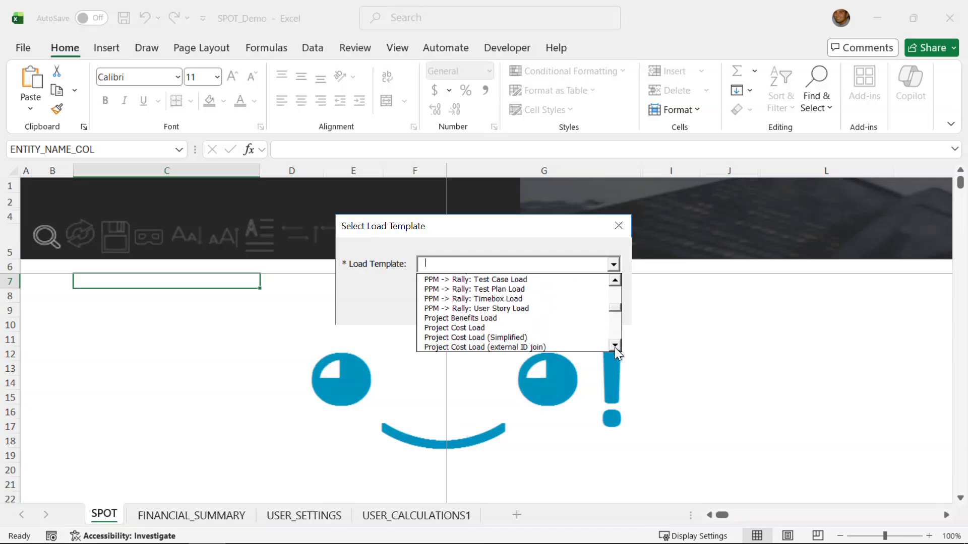
pyautogui.click(499, 338)
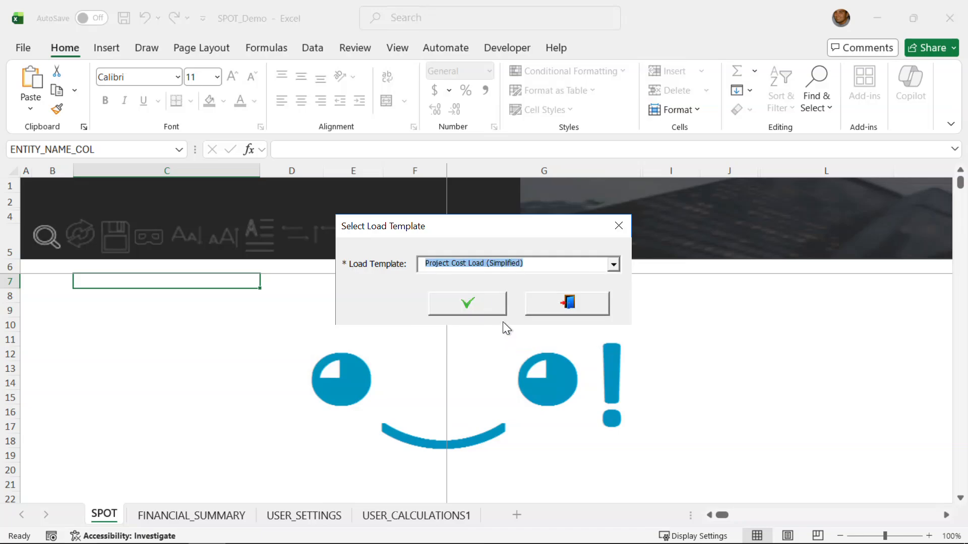
pyautogui.click(483, 301)
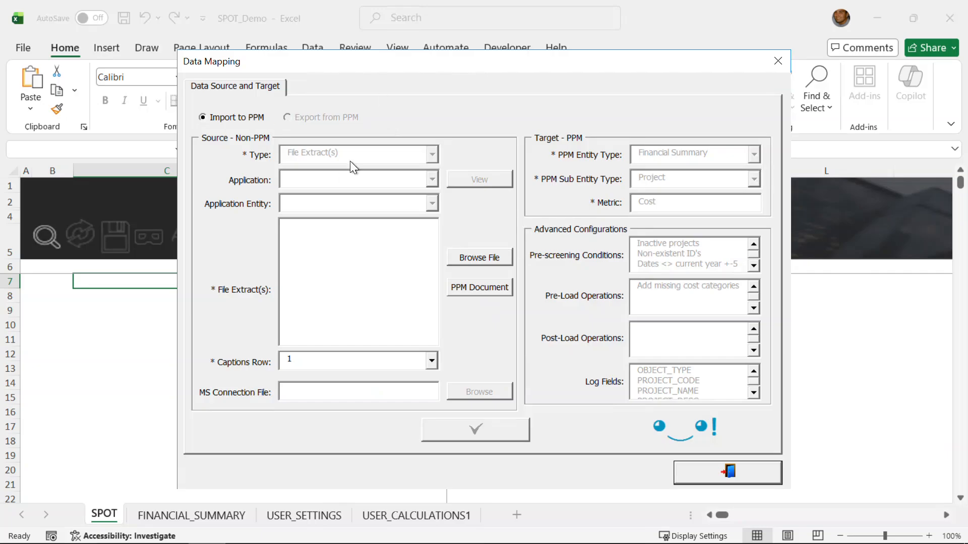
# Step: Use SPOT_Sample_Cost_Data_Source.xlsx from the Desktop as the file extract source
pyautogui.click(490, 256)
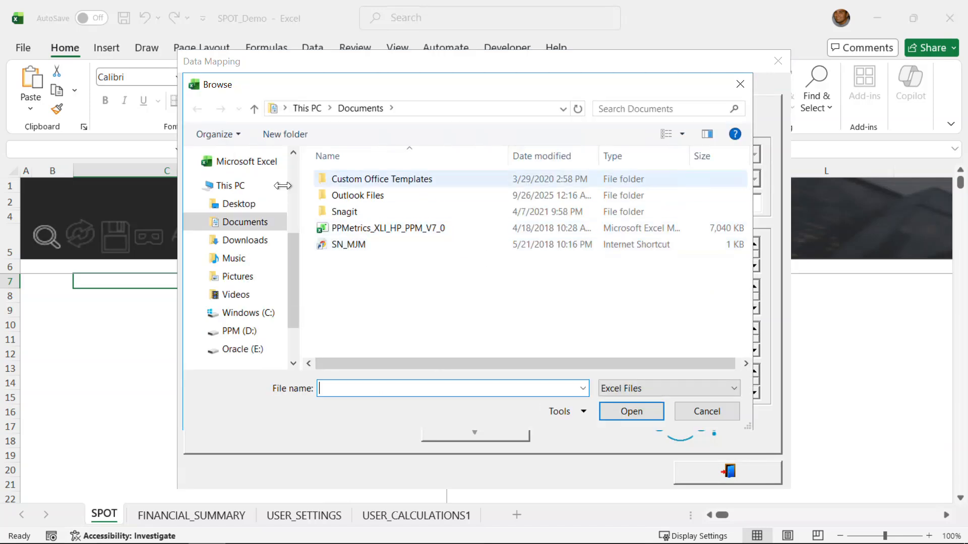
pyautogui.click(247, 205)
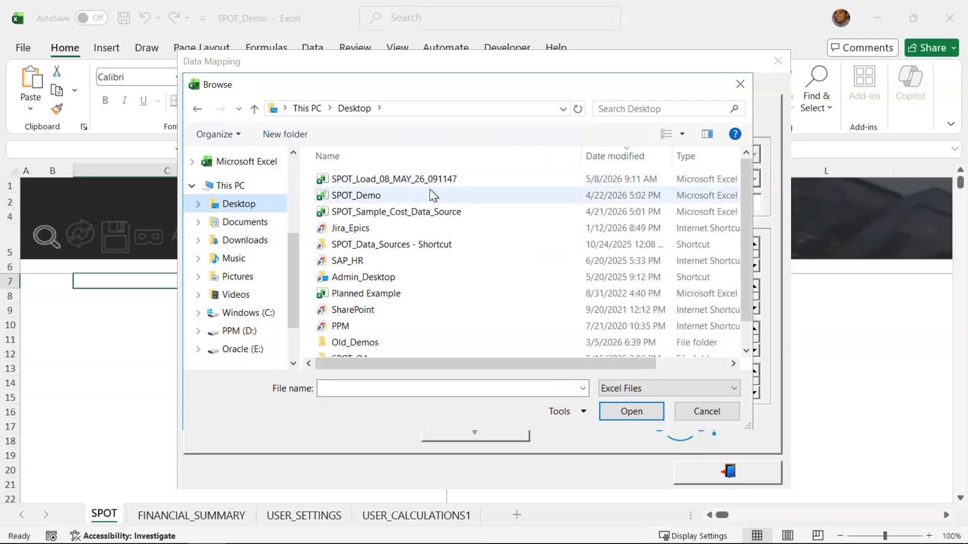
pyautogui.click(407, 213)
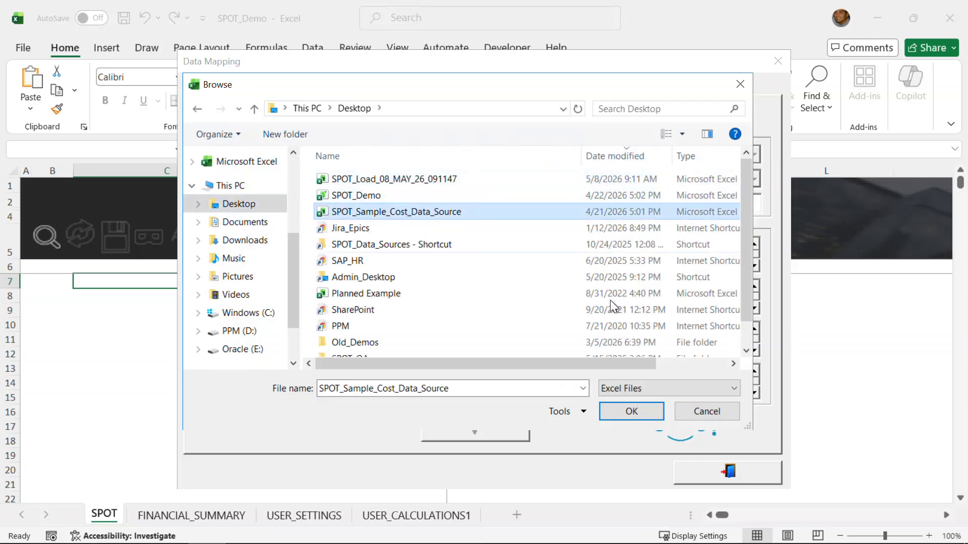
pyautogui.click(633, 408)
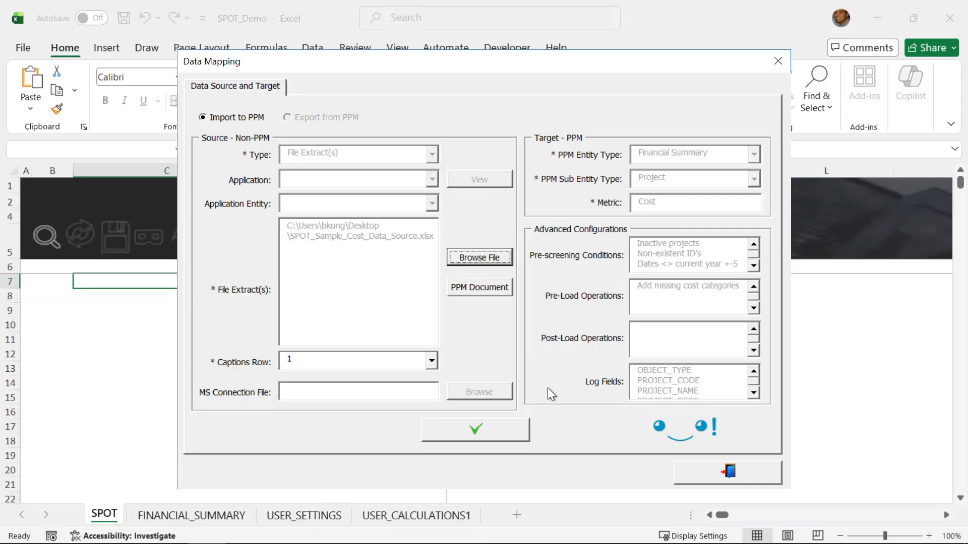
# Step: Confirm source and target, review the Field Mappings grid, and validate the 10 source records
pyautogui.click(508, 425)
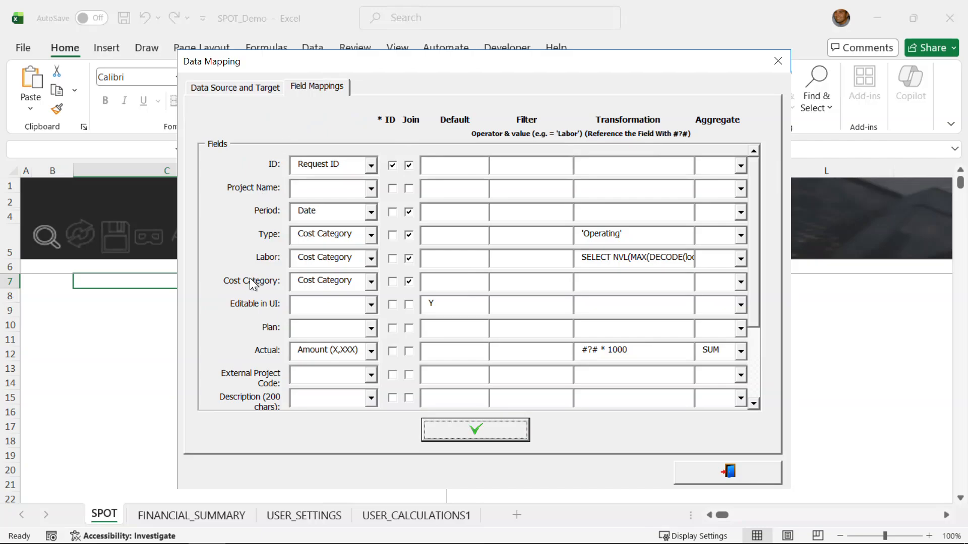
pyautogui.moveTo(750, 253); pyautogui.dragTo(783, 233)
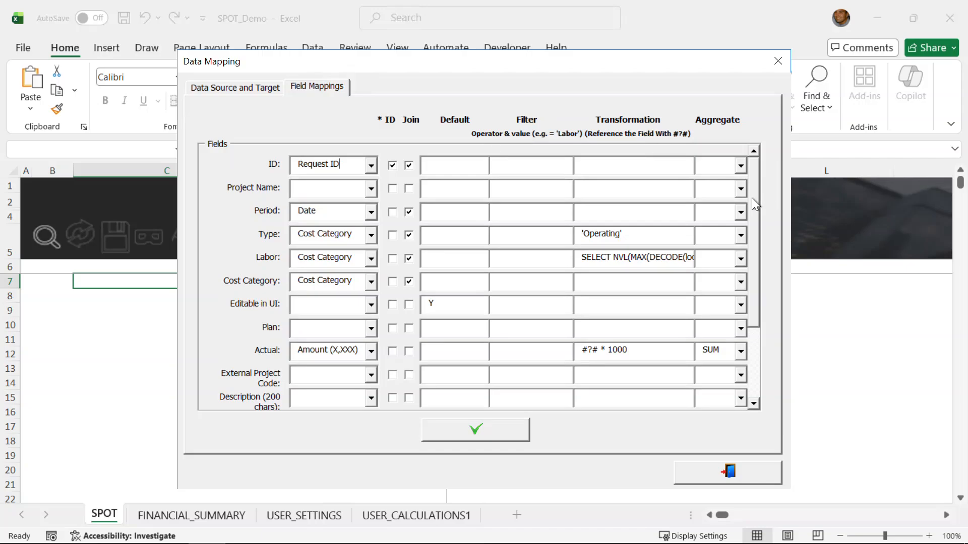
pyautogui.moveTo(754, 199); pyautogui.dragTo(754, 199)
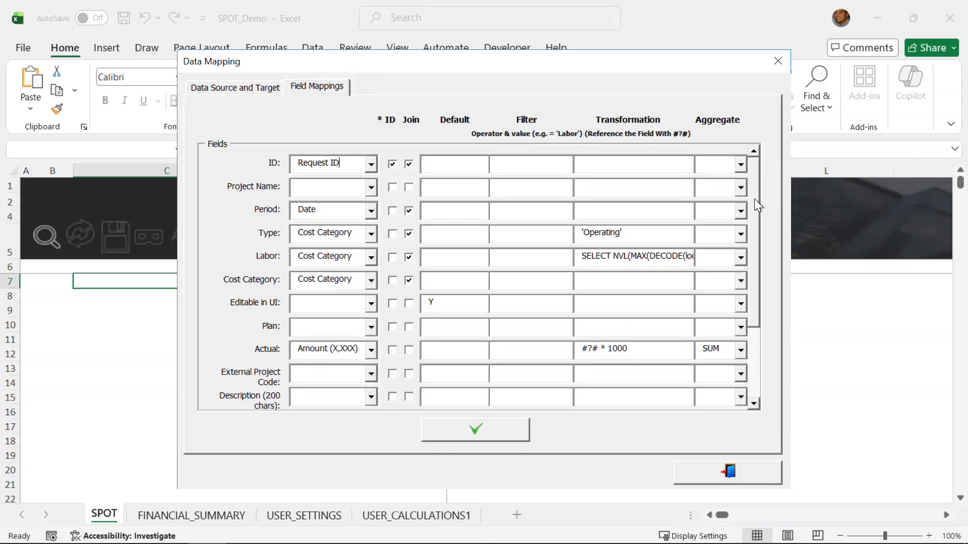
pyautogui.moveTo(754, 199); pyautogui.dragTo(760, 217)
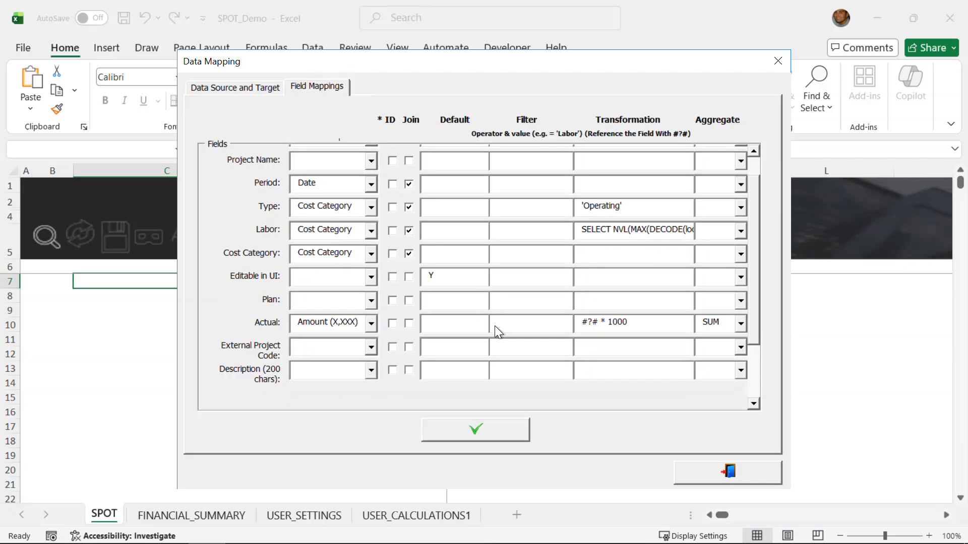
pyautogui.moveTo(753, 323); pyautogui.dragTo(755, 280)
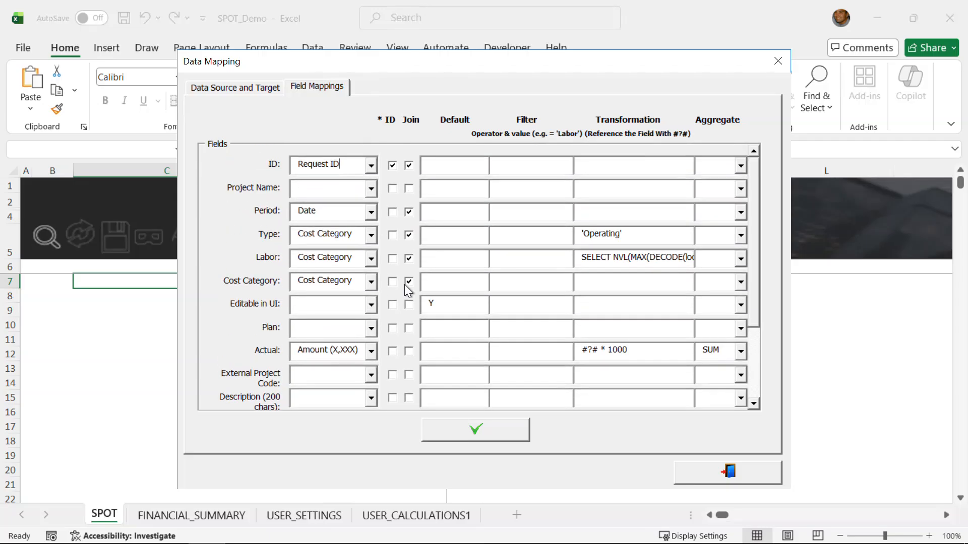
pyautogui.click(476, 426)
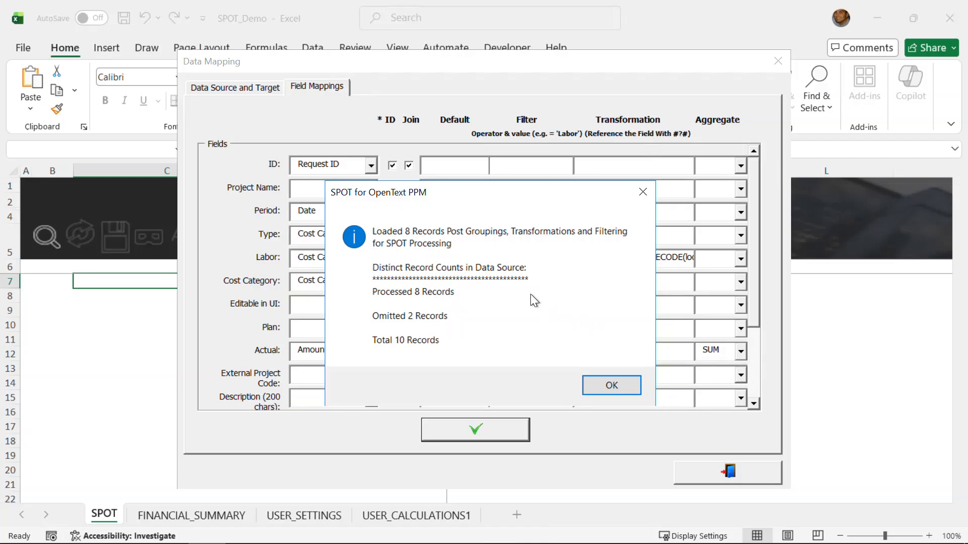
# Step: Load the validated records with the Detail Level operation kept at Merge and Create
pyautogui.click(607, 387)
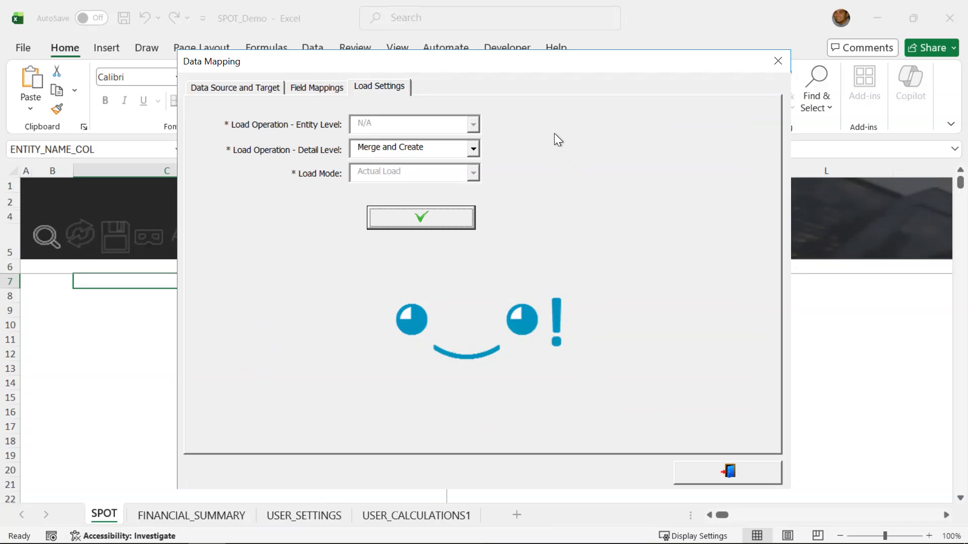
pyautogui.click(474, 150)
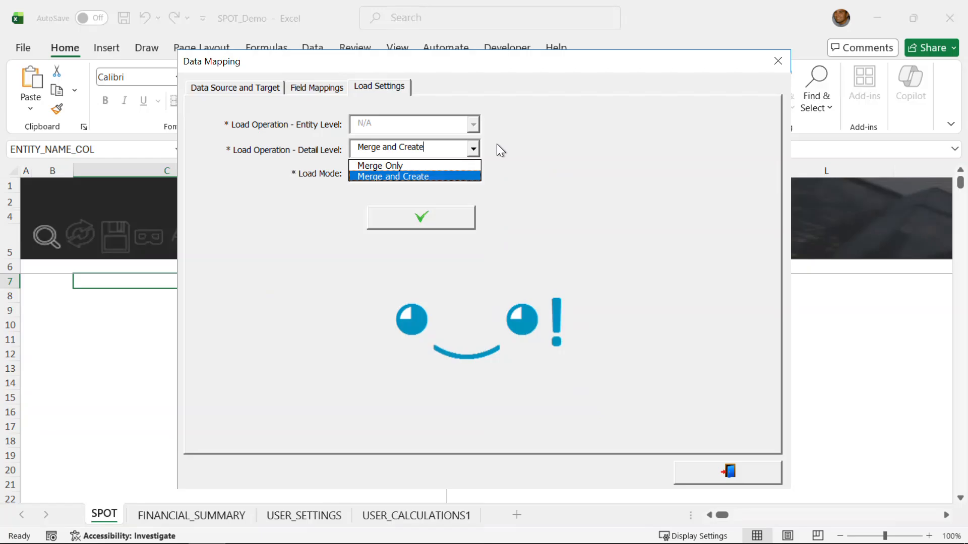
pyautogui.click(524, 135)
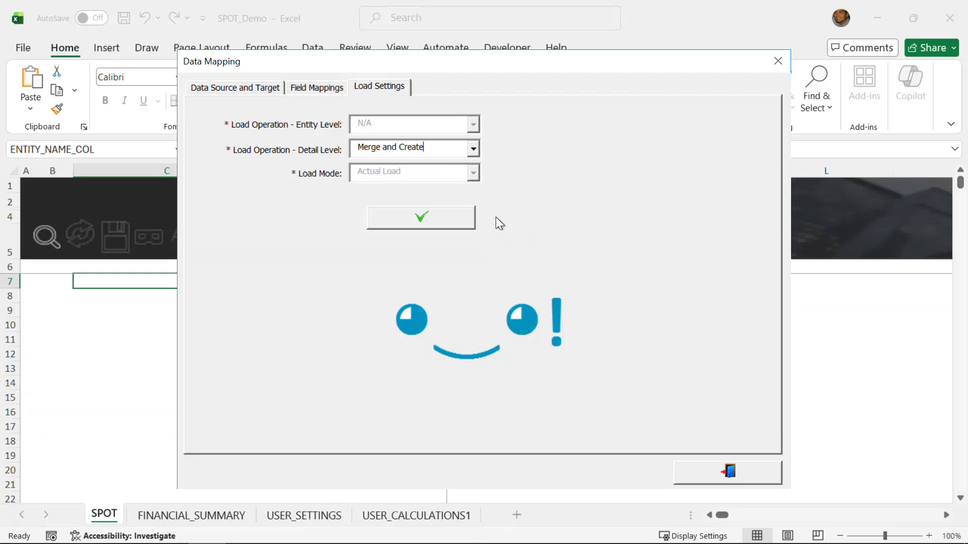
pyautogui.click(457, 220)
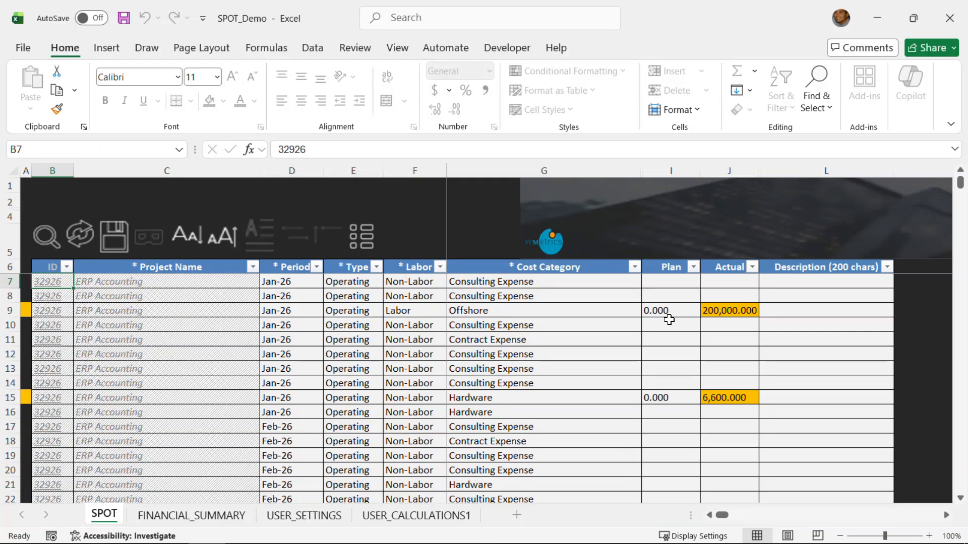
# Step: Review the highlighted Actual cells and save the merged cost actuals to PPM
pyautogui.scroll(-2, 668, 321)
pyautogui.scroll(-2, 666, 324)
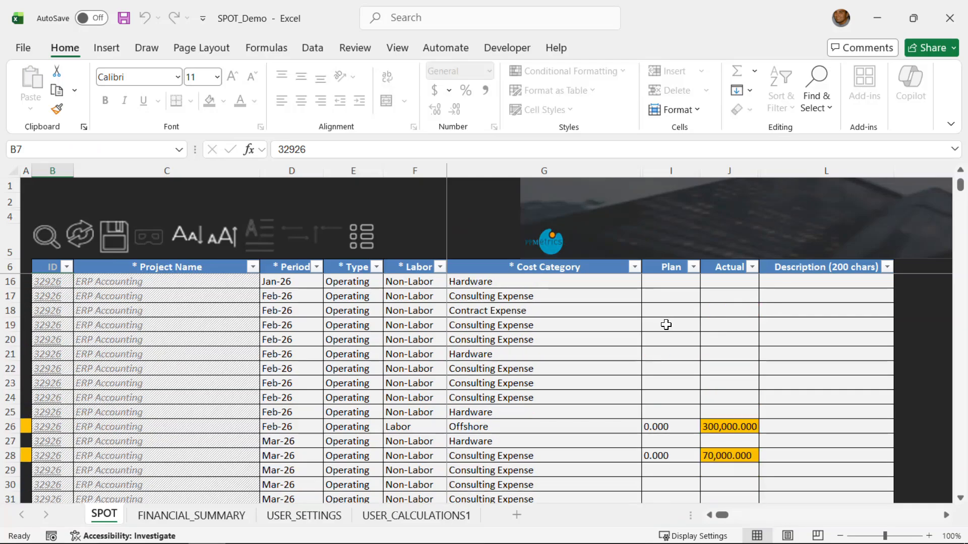
pyautogui.scroll(-1, 667, 325)
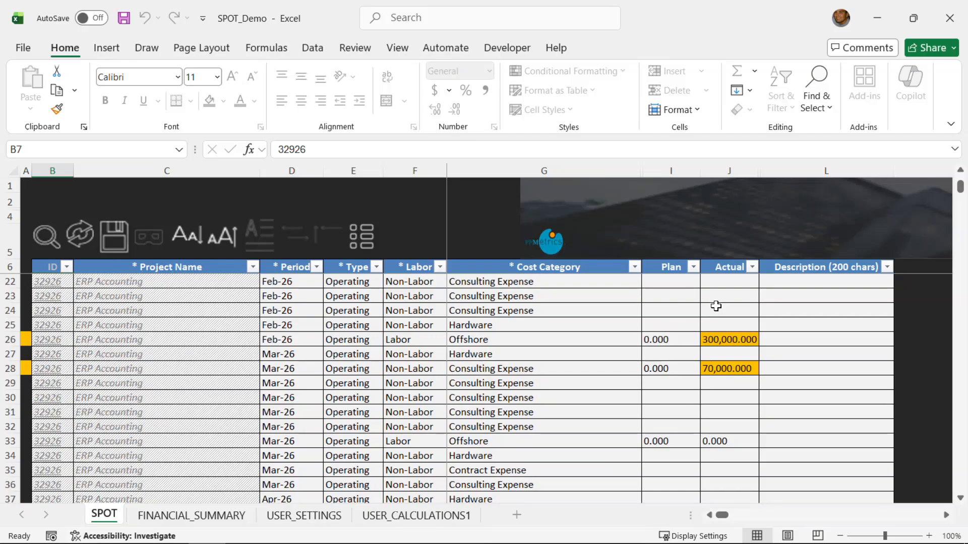
pyautogui.scroll(-1, 715, 306)
pyautogui.scroll(-5, 715, 311)
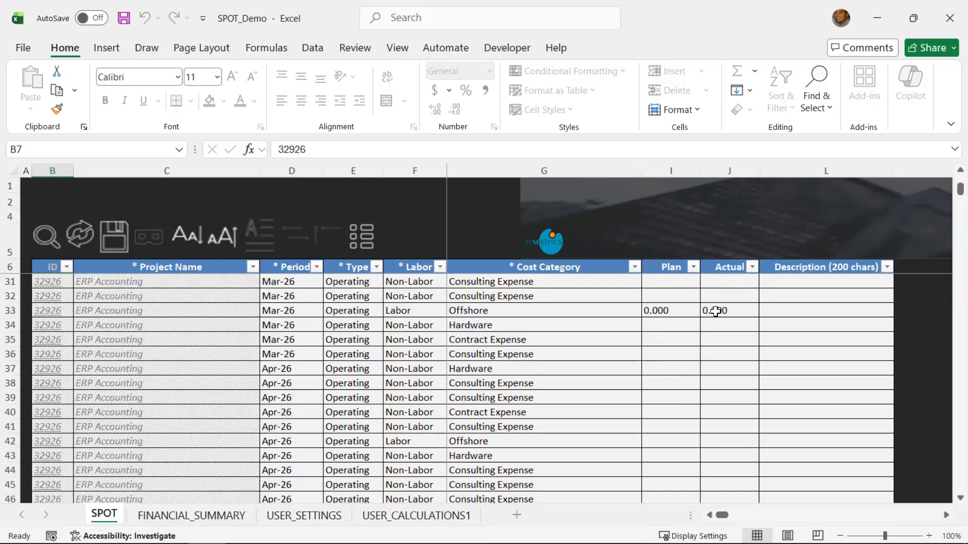
pyautogui.scroll(-4, 688, 327)
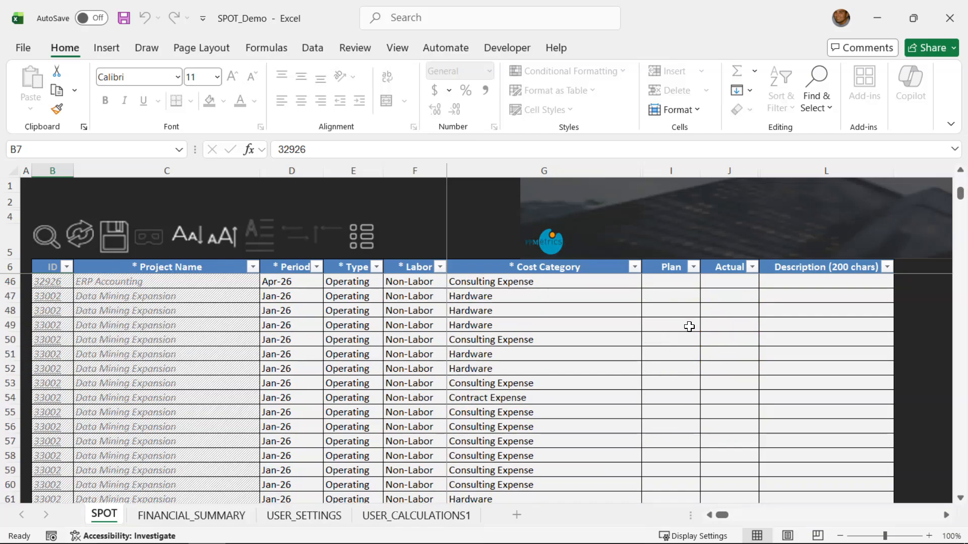
pyautogui.scroll(-8, 688, 329)
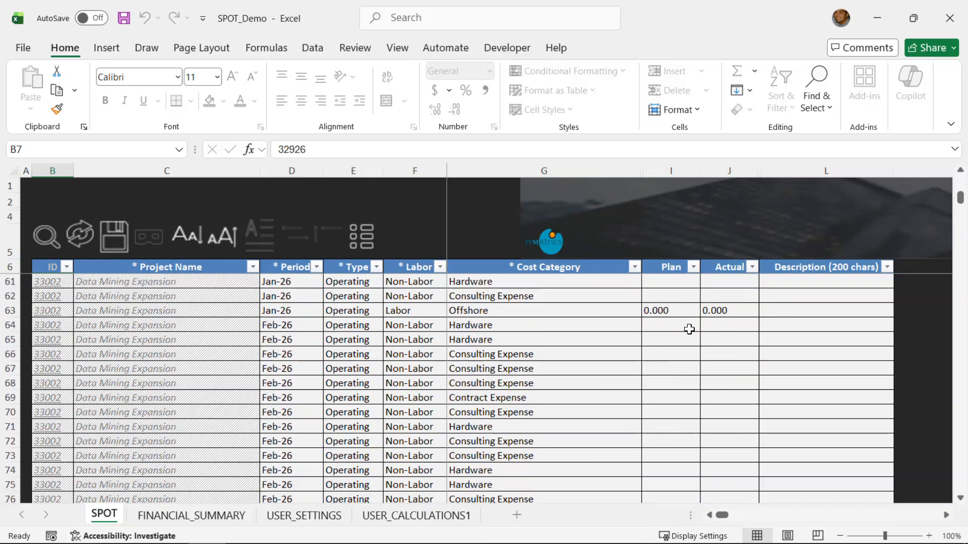
pyautogui.scroll(-5, 688, 330)
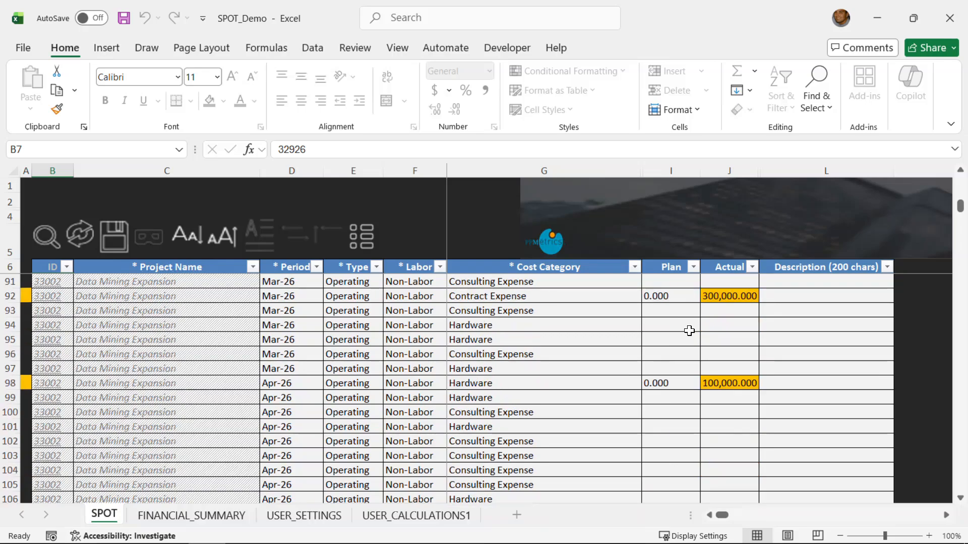
pyautogui.scroll(-4, 689, 330)
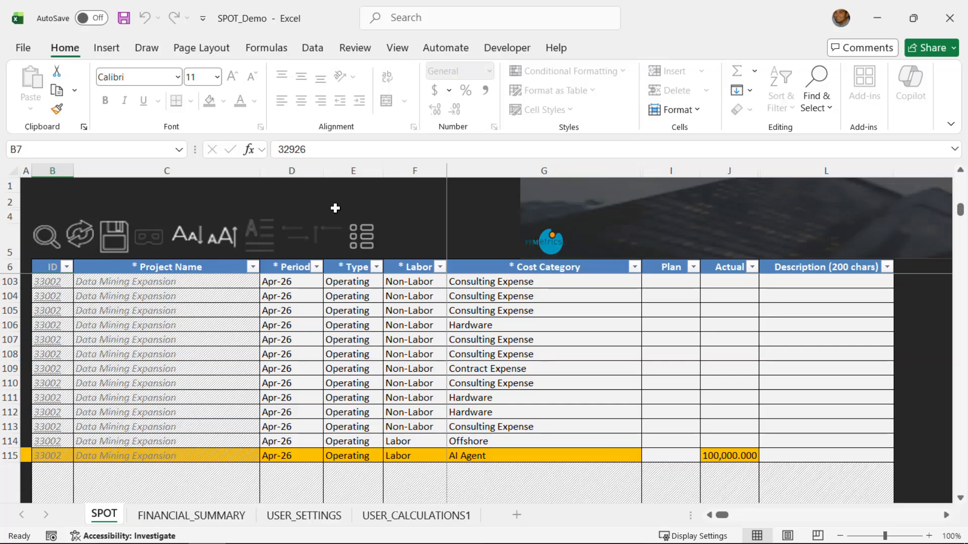
pyautogui.click(122, 232)
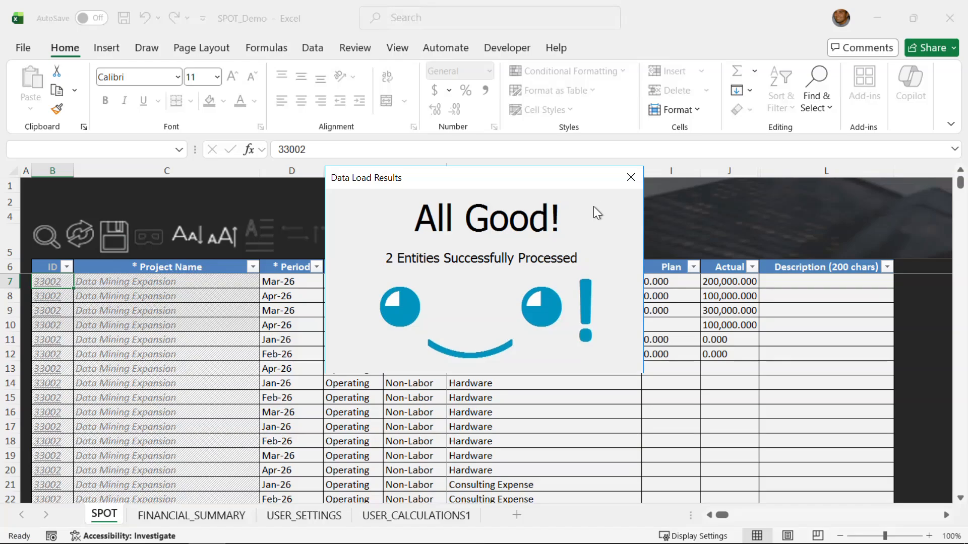
# Step: Close the Data Load Results window and switch to the FINANCIAL_SUMMARY sheet
pyautogui.click(631, 178)
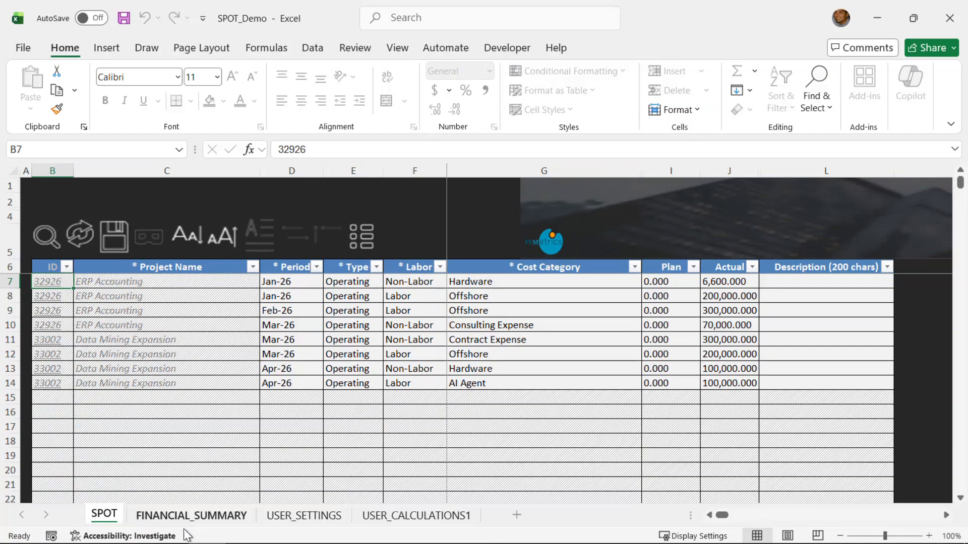
pyautogui.click(202, 517)
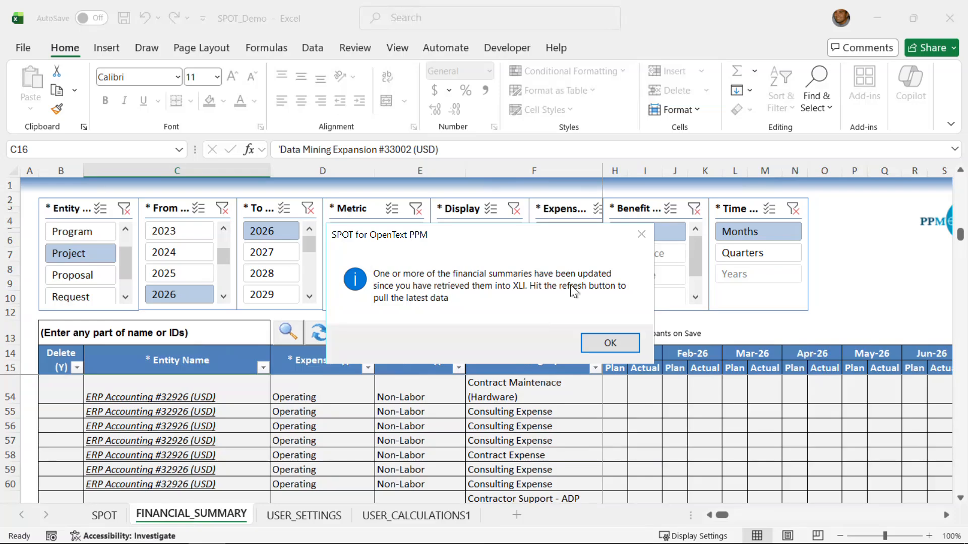
# Step: Dismiss the update notice and refresh the financial summary to show the newly loaded actuals
pyautogui.click(611, 342)
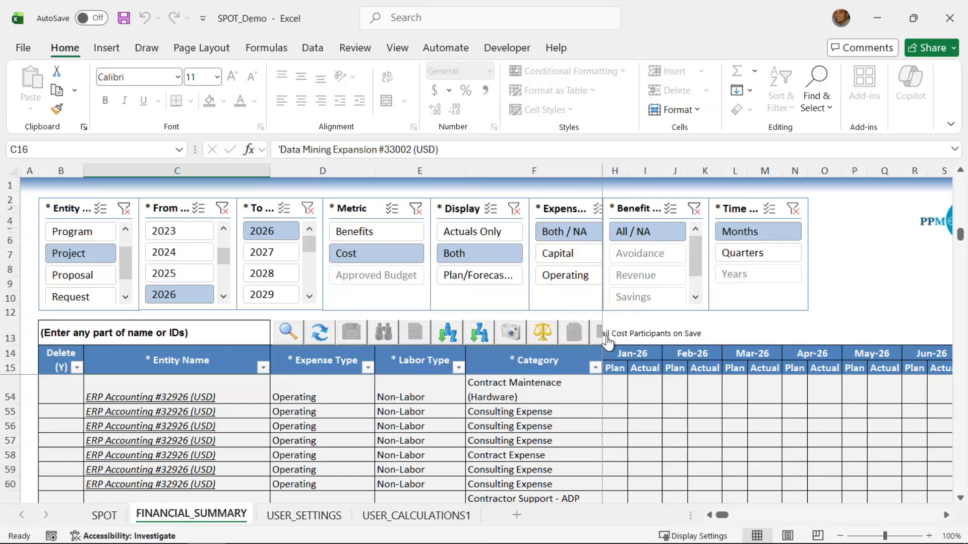
pyautogui.click(312, 330)
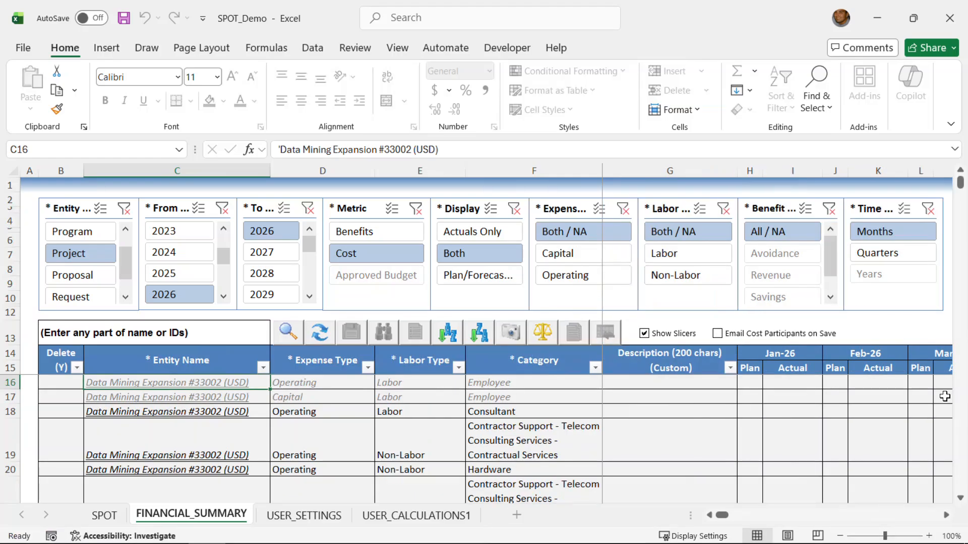
pyautogui.scroll(-4, 944, 396)
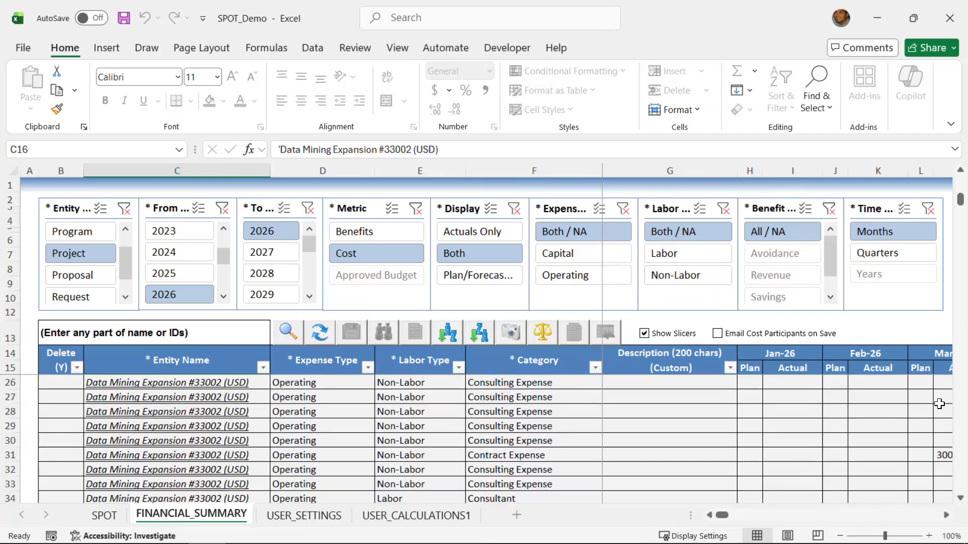
pyautogui.scroll(-1, 940, 403)
pyautogui.click(945, 515)
pyautogui.click(946, 515)
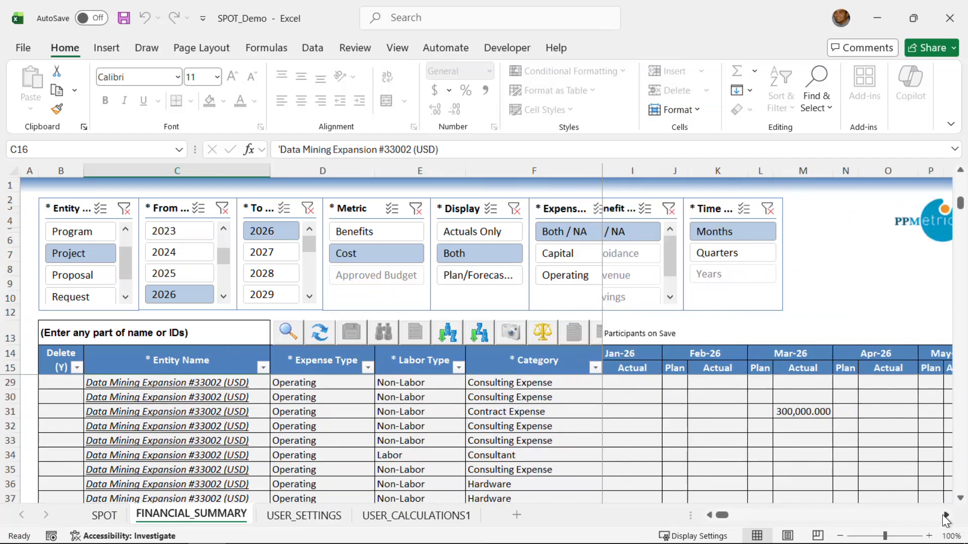
pyautogui.click(961, 498)
pyautogui.click(960, 499)
pyautogui.click(960, 498)
pyautogui.click(960, 499)
pyautogui.click(961, 499)
pyautogui.click(961, 499)
pyautogui.click(960, 499)
pyautogui.click(961, 498)
pyautogui.click(960, 498)
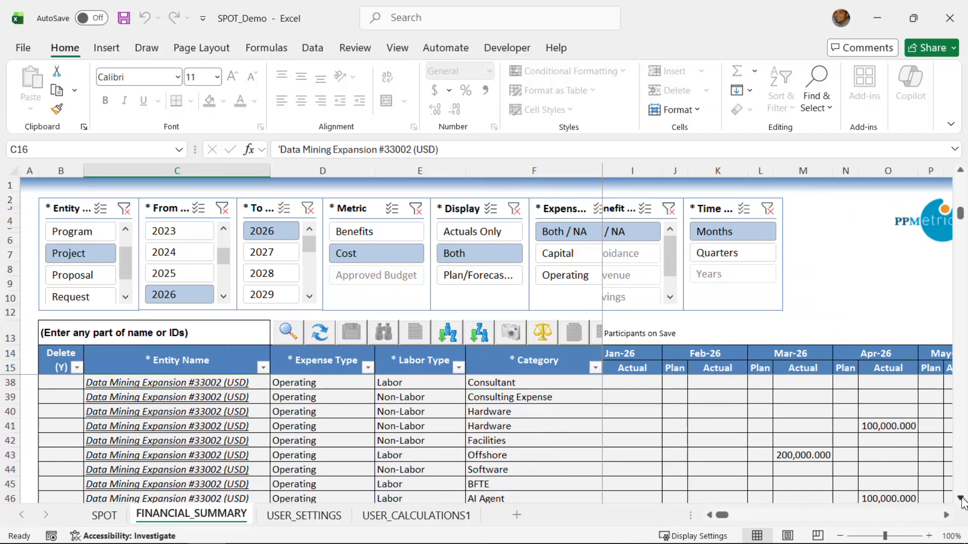
pyautogui.click(960, 498)
pyautogui.click(960, 499)
pyautogui.click(961, 499)
pyautogui.click(960, 499)
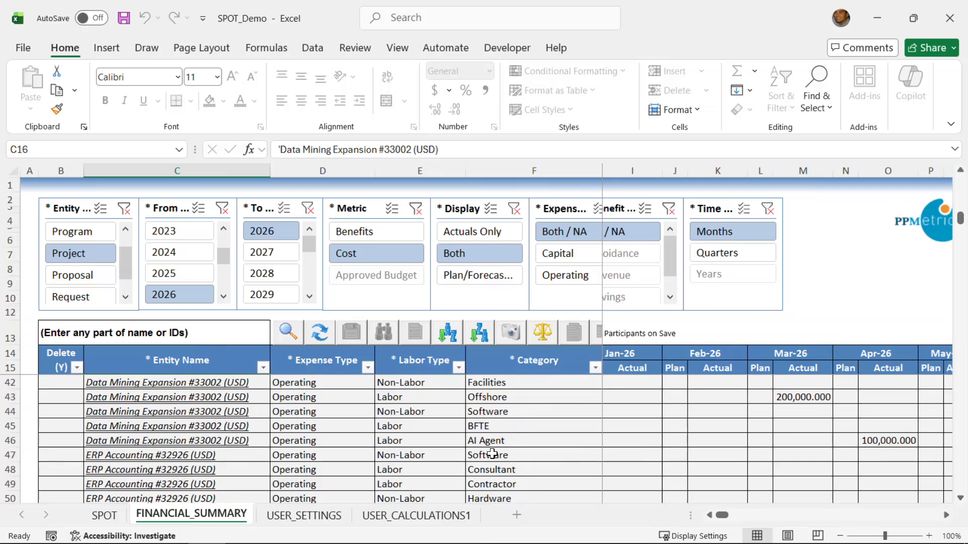
# Step: Inspect the new AI Agent cost line across the month columns, then return to the SPOT sheet
pyautogui.click(520, 442)
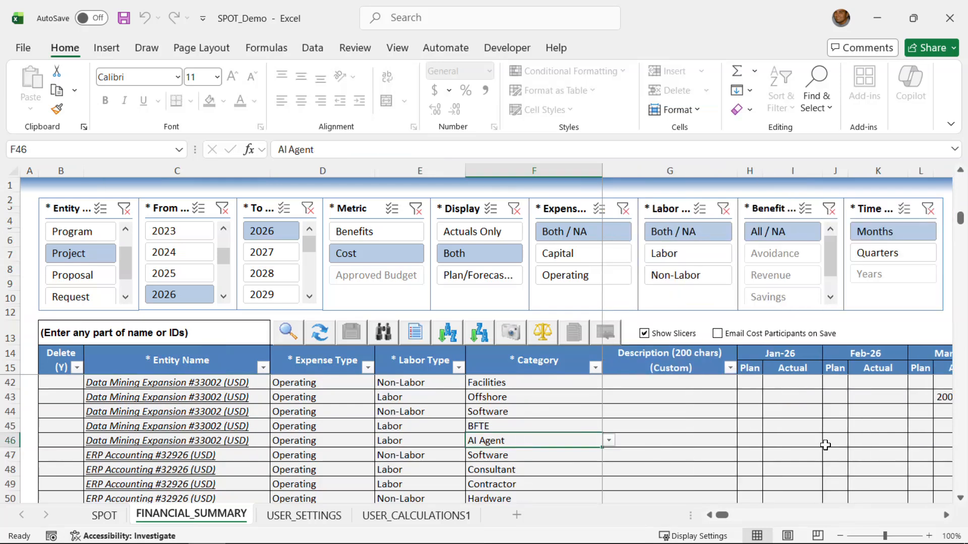
pyautogui.click(960, 499)
pyautogui.click(960, 498)
pyautogui.click(961, 499)
pyautogui.click(960, 498)
pyautogui.click(960, 498)
pyautogui.click(960, 498)
pyautogui.click(960, 498)
pyautogui.click(960, 498)
pyautogui.click(960, 498)
pyautogui.click(960, 499)
pyautogui.click(960, 498)
pyautogui.click(960, 498)
pyautogui.click(961, 498)
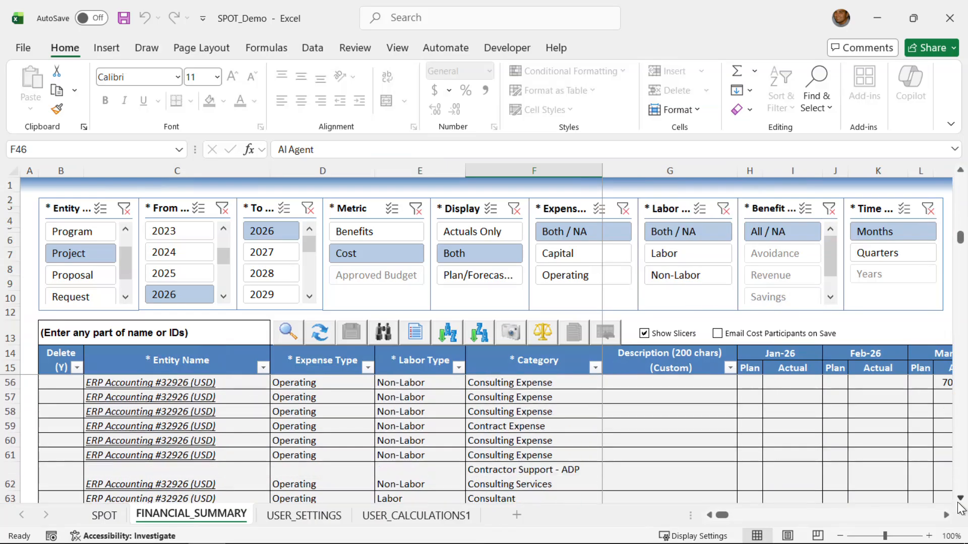
pyautogui.click(960, 498)
pyautogui.moveTo(960, 498); pyautogui.dragTo(961, 499)
pyautogui.click(960, 497)
pyautogui.click(960, 498)
pyautogui.click(961, 499)
pyautogui.click(961, 498)
pyautogui.click(960, 498)
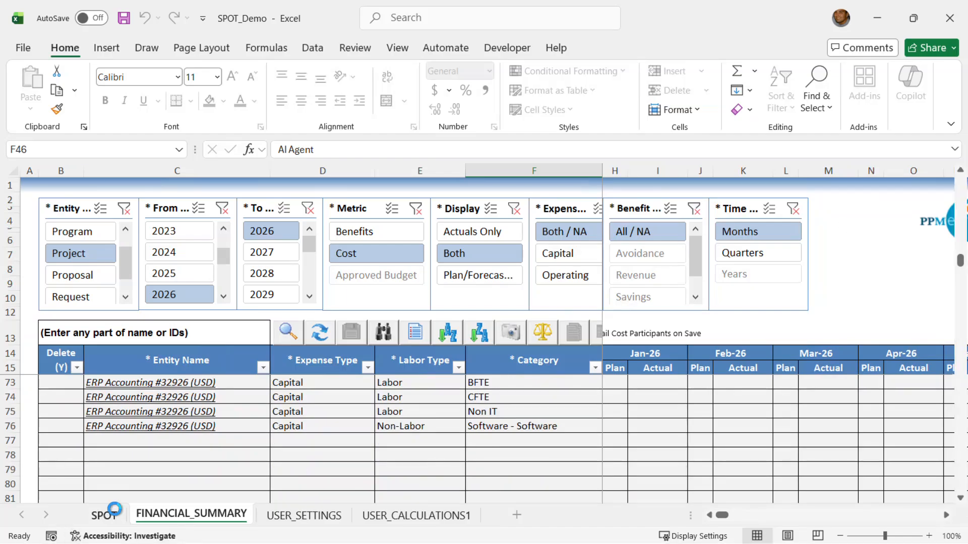
pyautogui.click(115, 515)
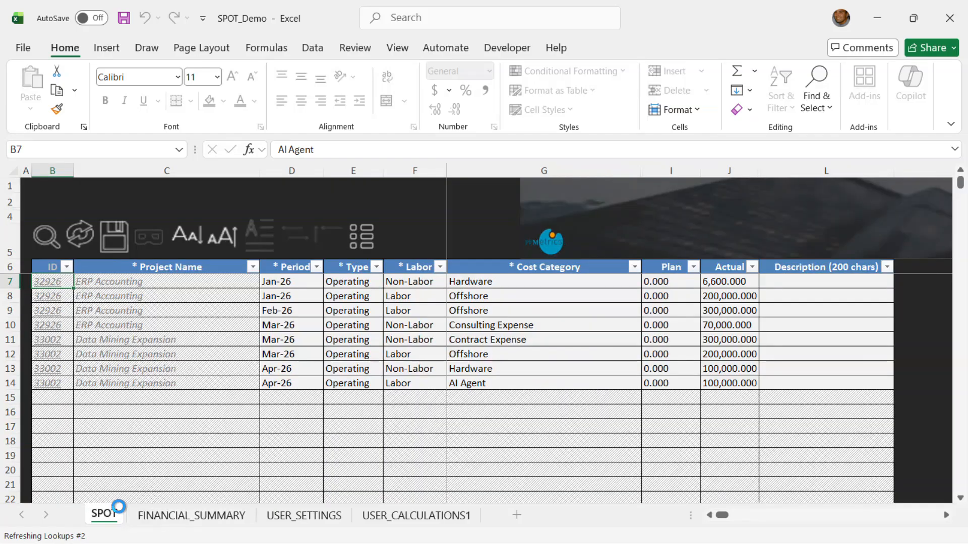
# Step: Export completed load 42000 with its API calls log to the Desktop, then close the SPOT dialogs
pyautogui.click(370, 243)
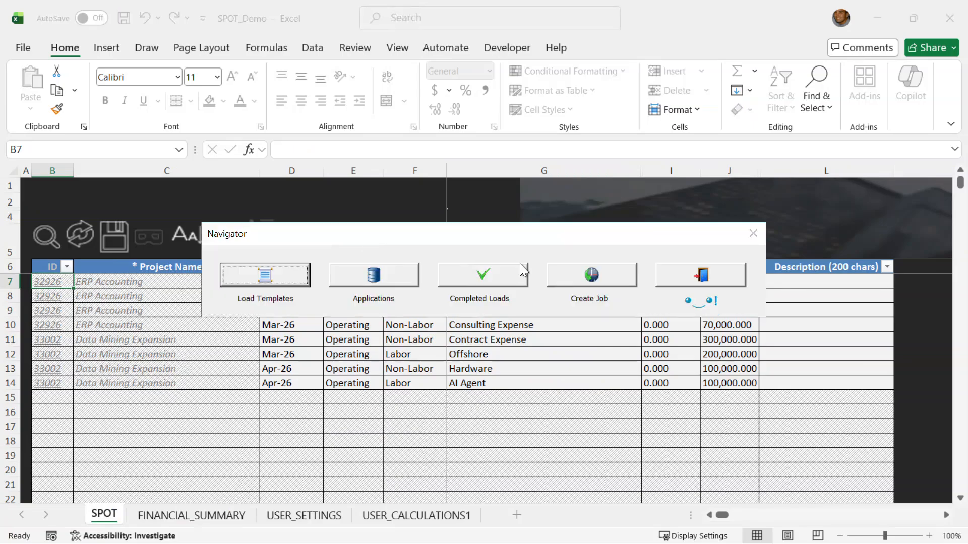
pyautogui.click(500, 275)
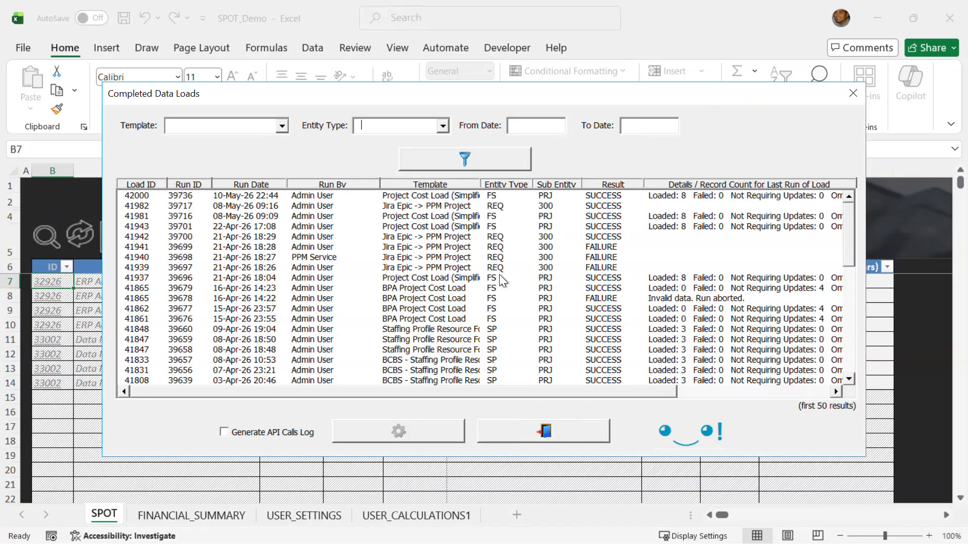
pyautogui.click(306, 197)
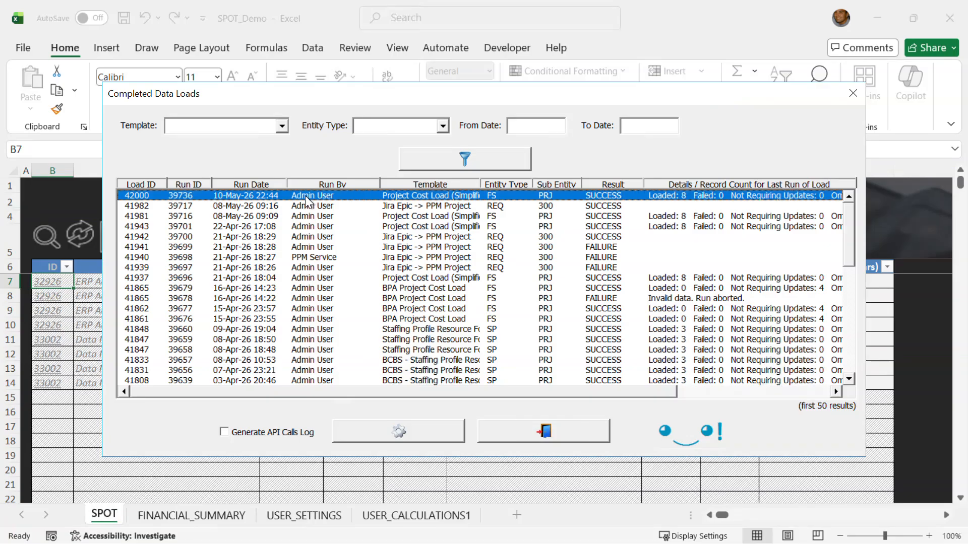
pyautogui.click(276, 434)
pyautogui.click(419, 429)
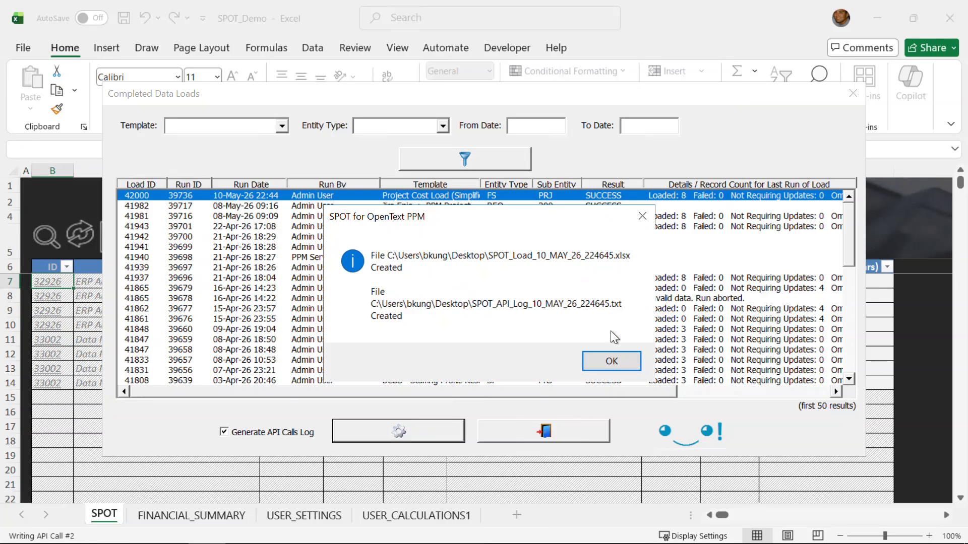
pyautogui.click(614, 361)
pyautogui.click(568, 434)
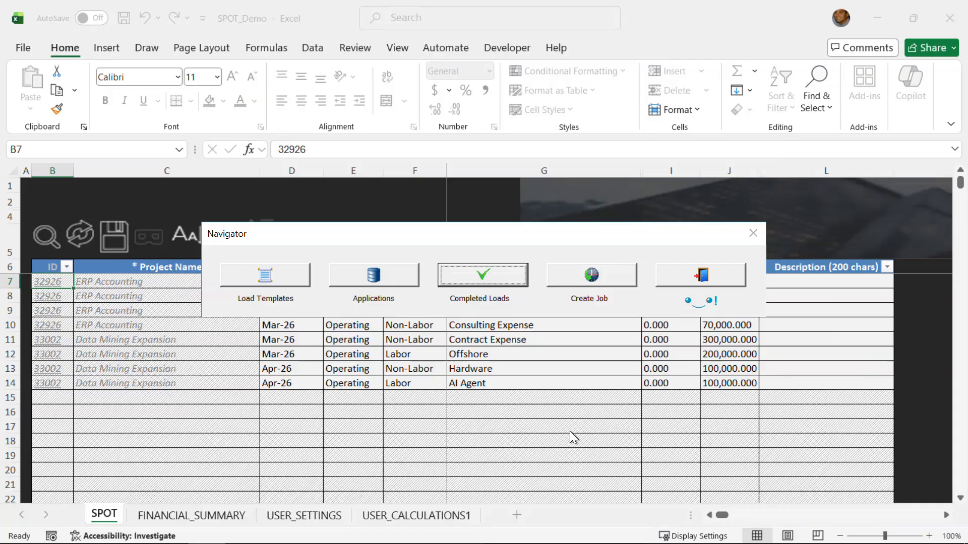
pyautogui.click(705, 274)
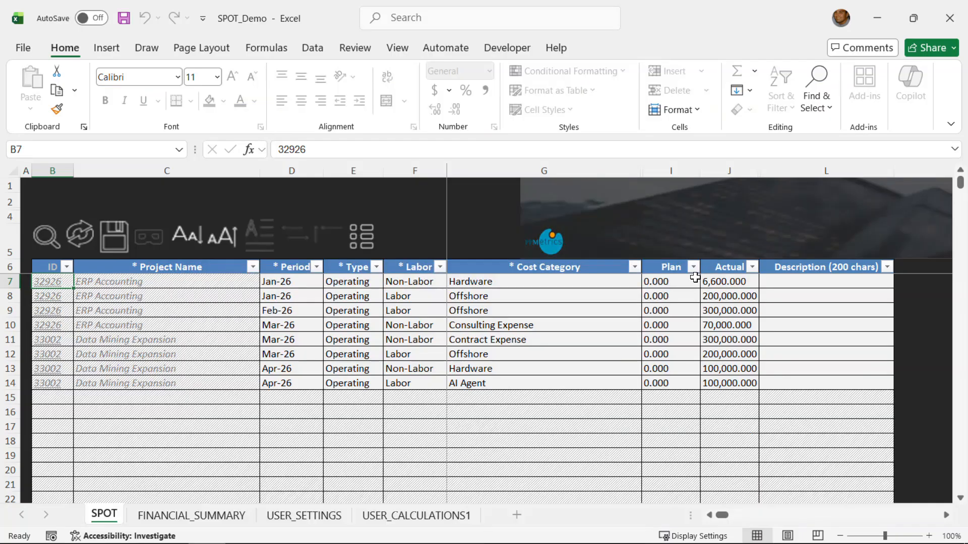
# Step: Check the SUCCESS request in SPOT_API_Log_10_MAY_26_224645, then open the exported SPOT_Load workbook
pyautogui.press('super+d')
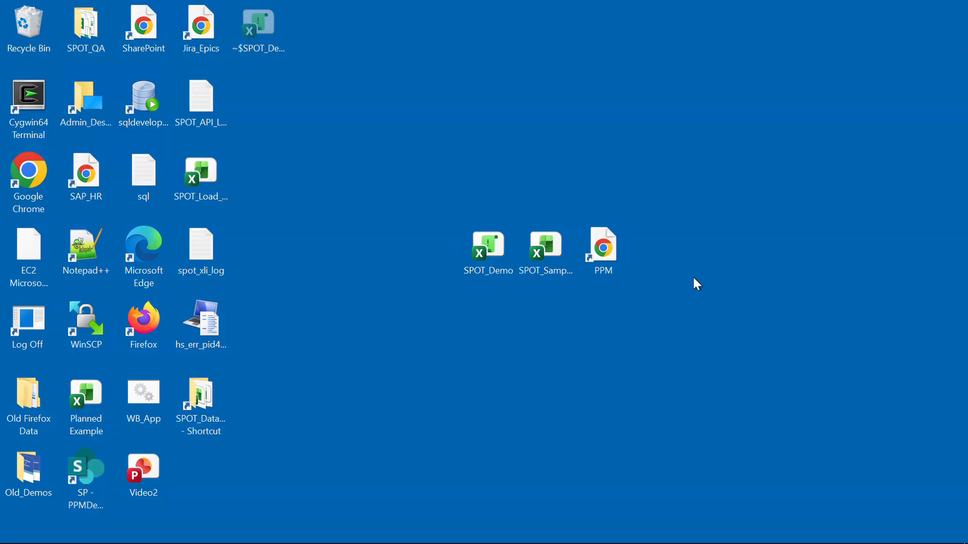
pyautogui.doubleClick(212, 107)
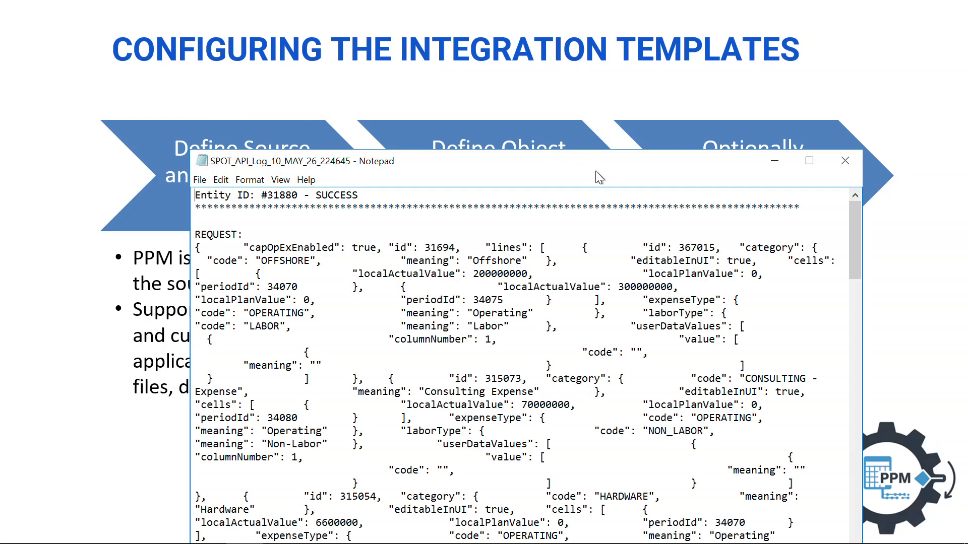
pyautogui.click(846, 161)
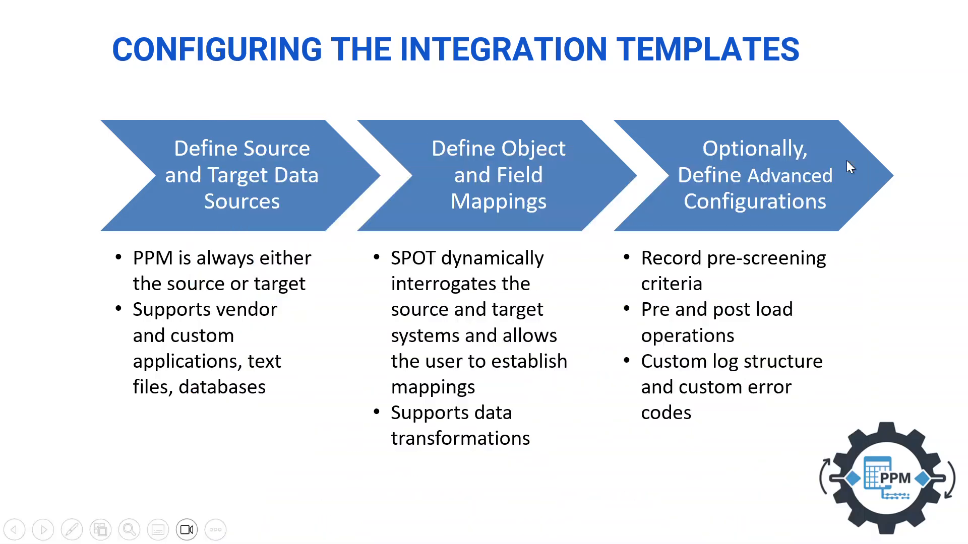
pyautogui.press('super+d')
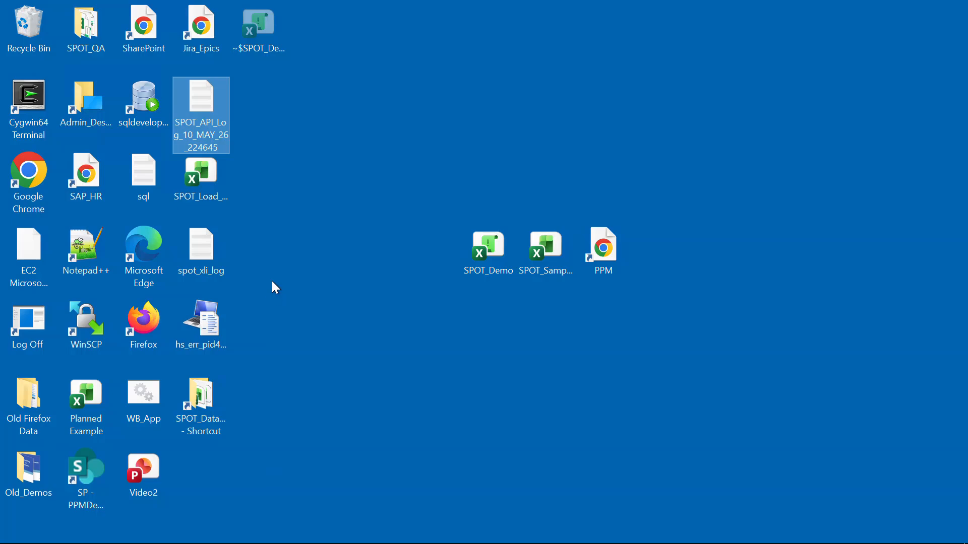
pyautogui.doubleClick(214, 179)
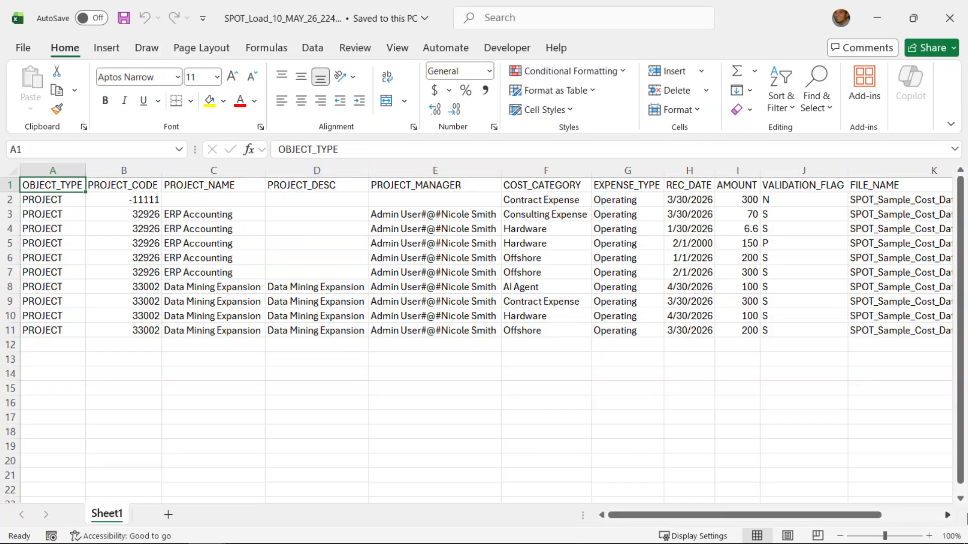
# Step: Inspect the VALIDATION_FLAG and ORIGINAL_ROW columns of SPOT_Load_10_MAY_26_224645.xlsx, then close the workbook
pyautogui.click(948, 514)
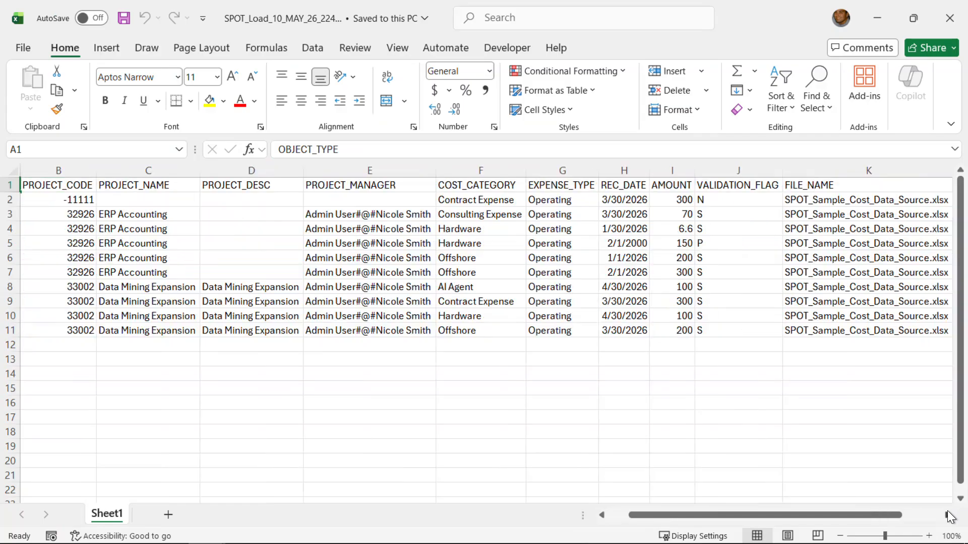
pyautogui.click(948, 515)
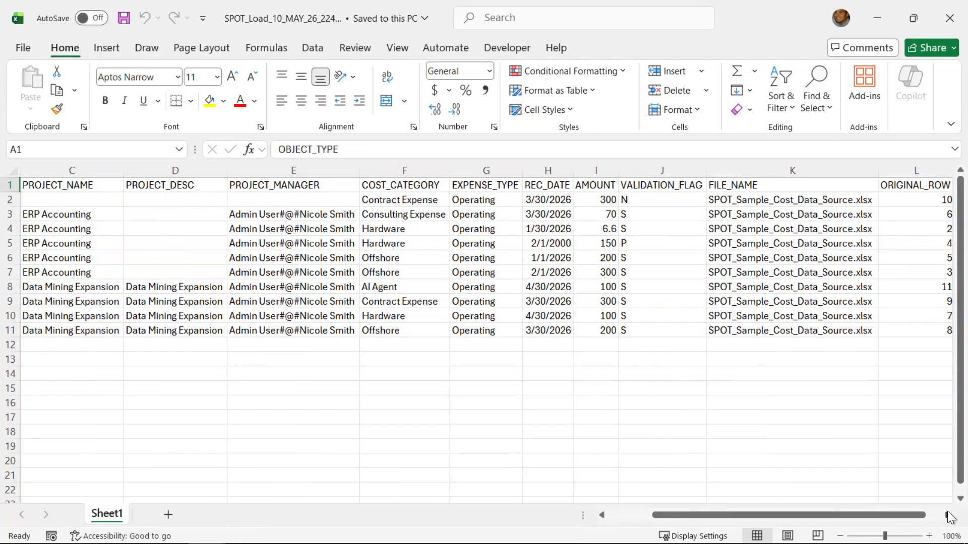
pyautogui.click(663, 185)
pyautogui.click(658, 199)
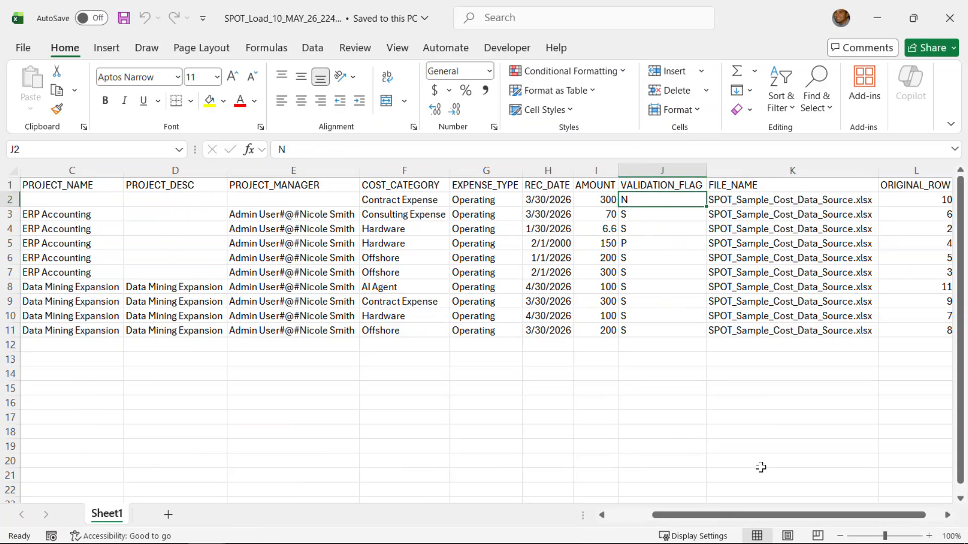
pyautogui.moveTo(704, 515); pyautogui.dragTo(654, 516)
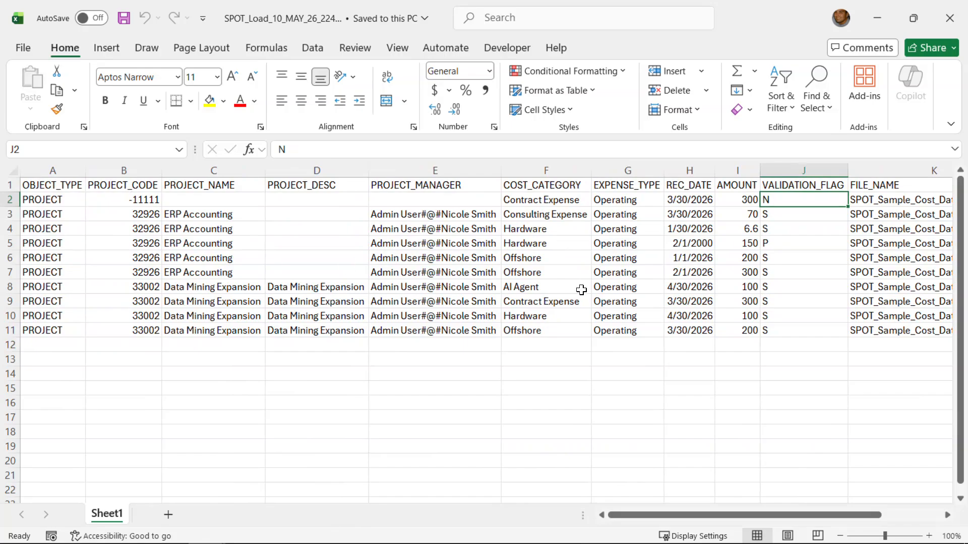
pyautogui.moveTo(870, 512); pyautogui.dragTo(930, 510)
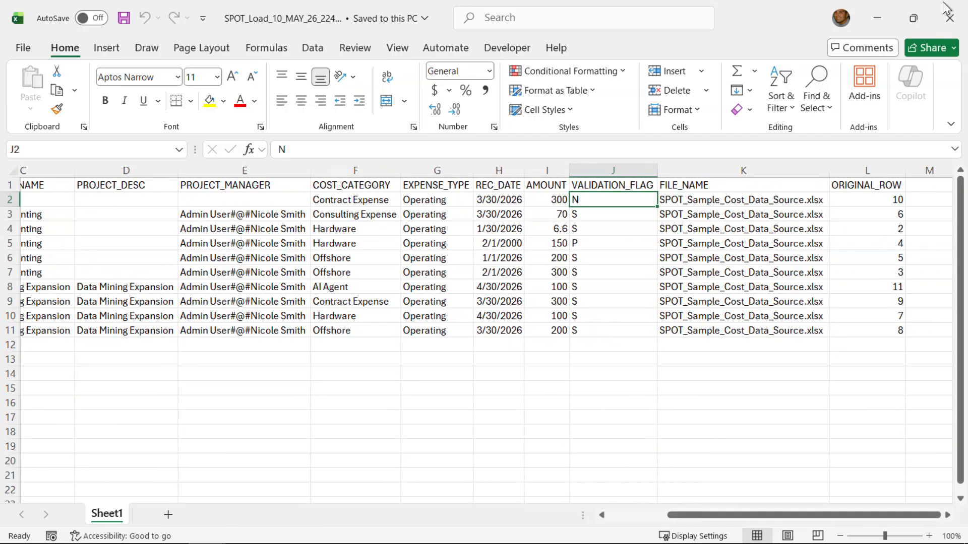
pyautogui.click(949, 16)
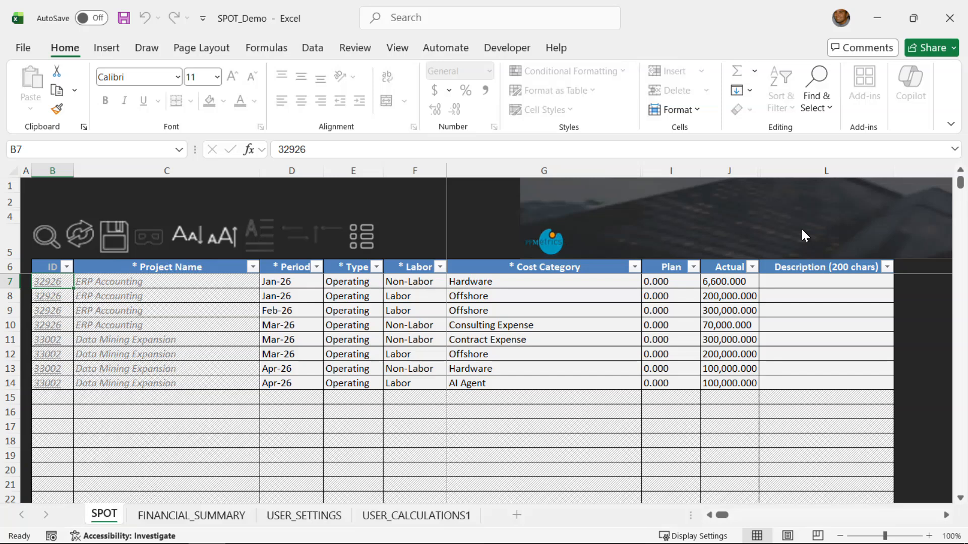
# Step: Switch to the Chrome PPM window's 'Submit Report: SPT - Run Job' page
pyautogui.hotkey('alt', 'Tab')
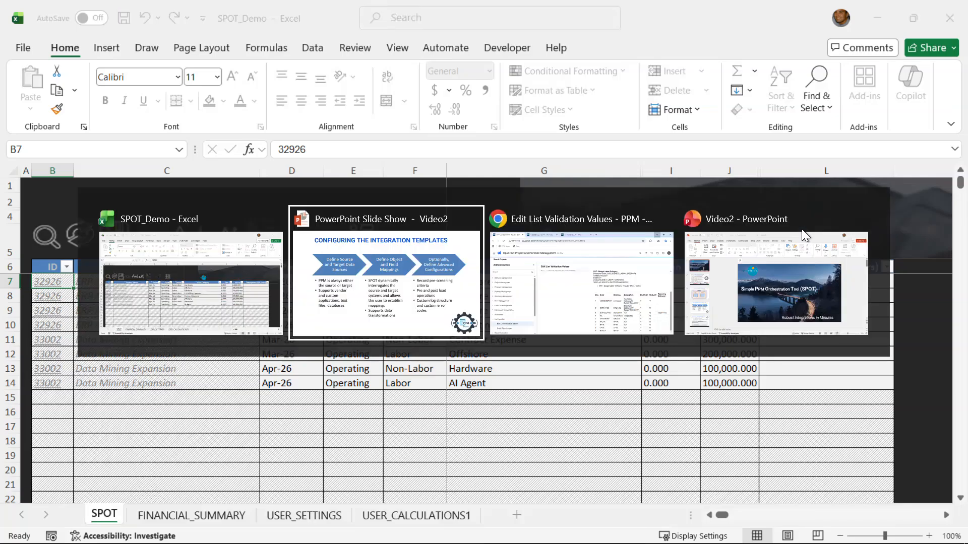
pyautogui.hotkey('alt', 'Tab')
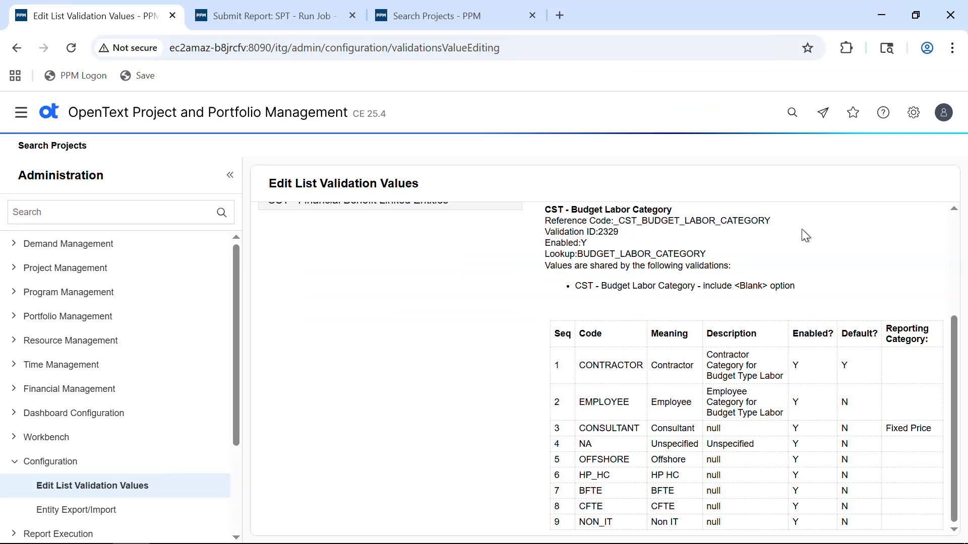
pyautogui.click(296, 15)
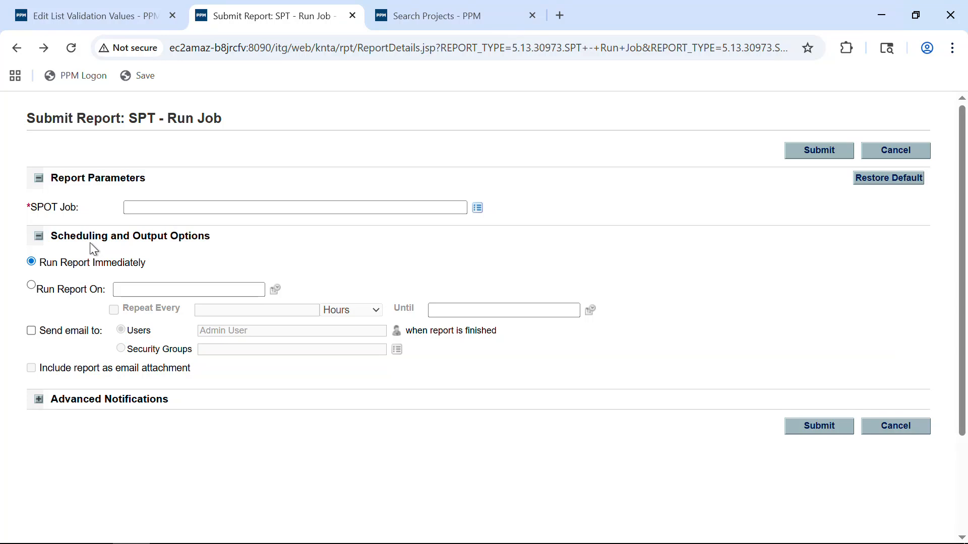
# Step: Search PPM projects for 'machine' to confirm none exist yet
pyautogui.click(419, 16)
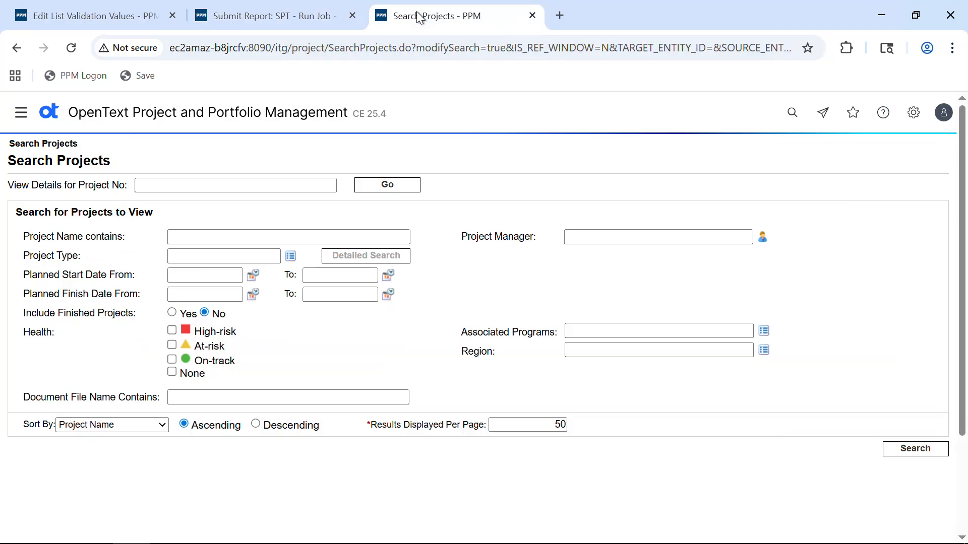
pyautogui.click(207, 235)
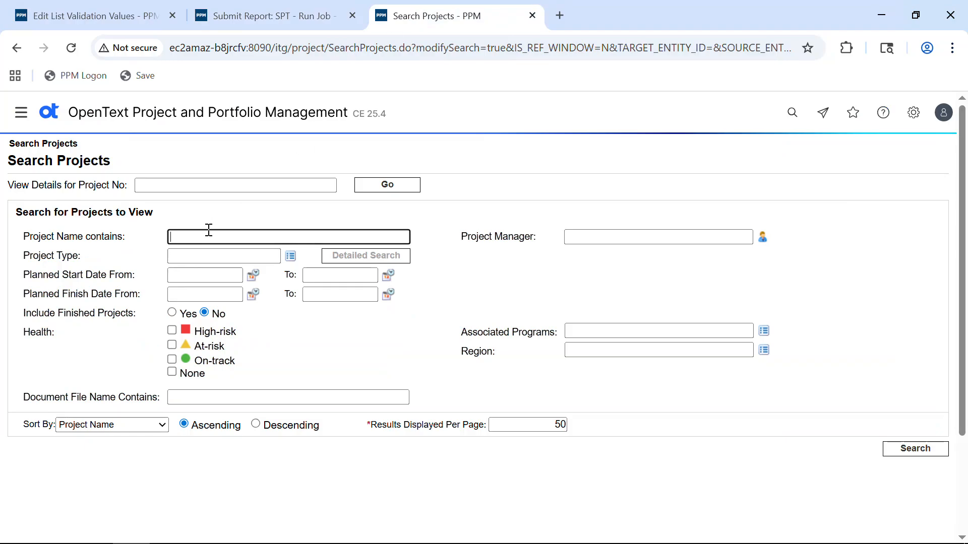
pyautogui.write('machine')
pyautogui.press('Return')
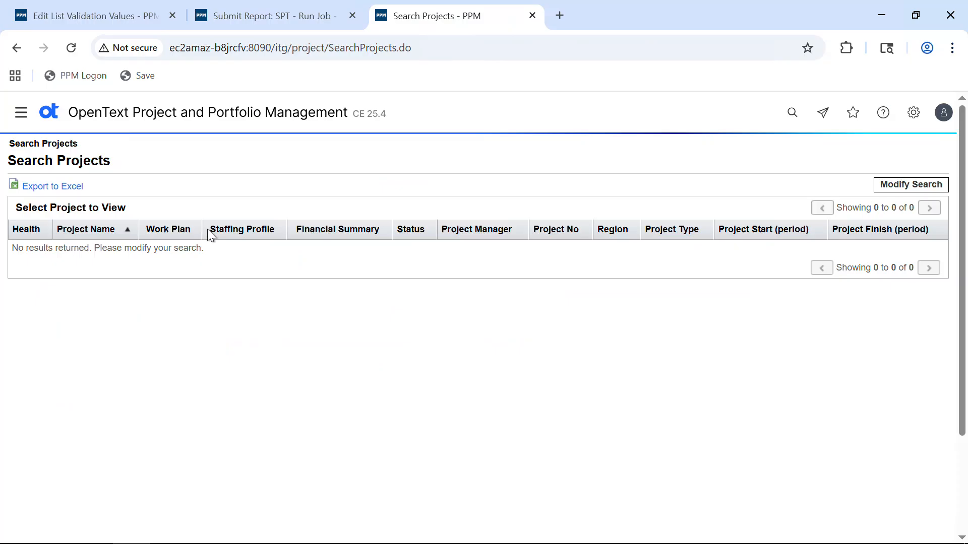
# Step: Run the 'Jira Epics -> PPM Projects (#30420)' SPOT job
pyautogui.click(323, 19)
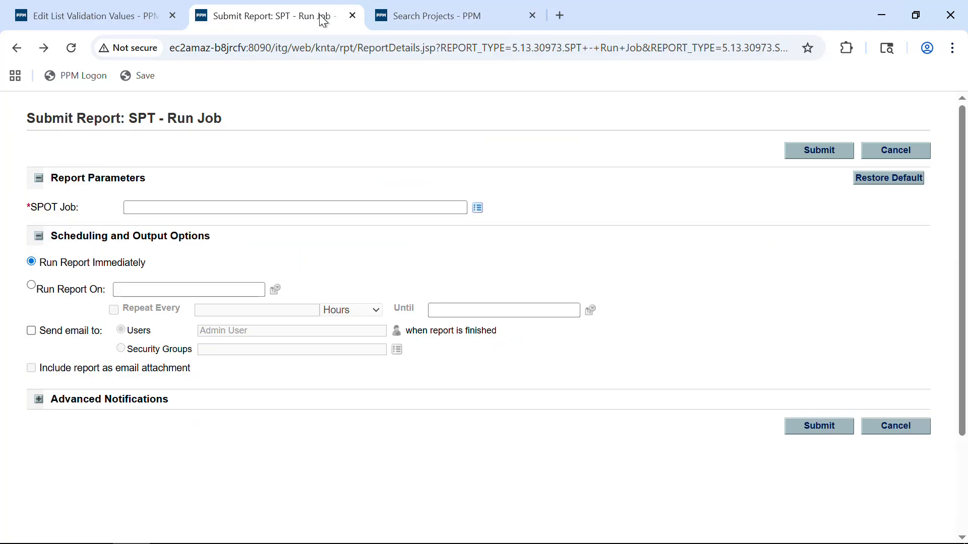
pyautogui.click(479, 208)
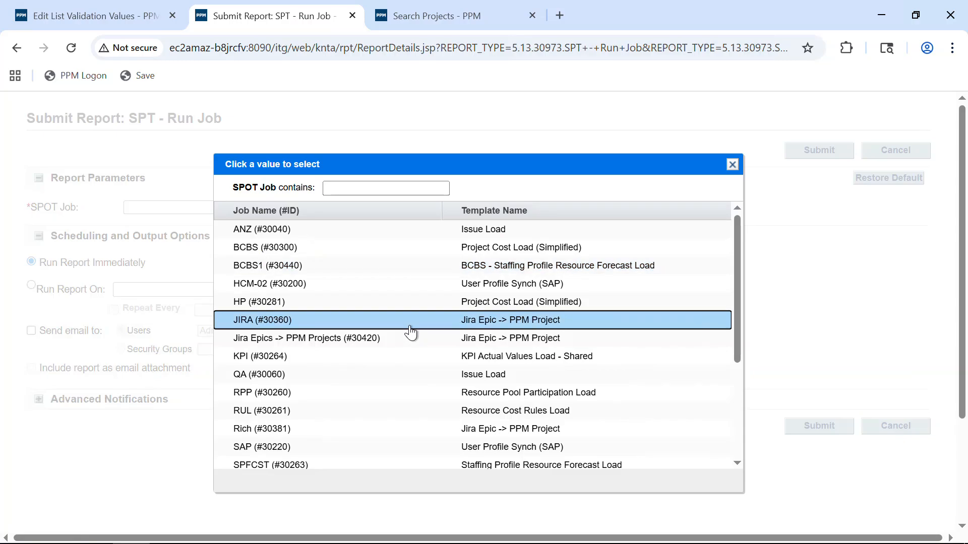
pyautogui.click(403, 344)
pyautogui.click(819, 149)
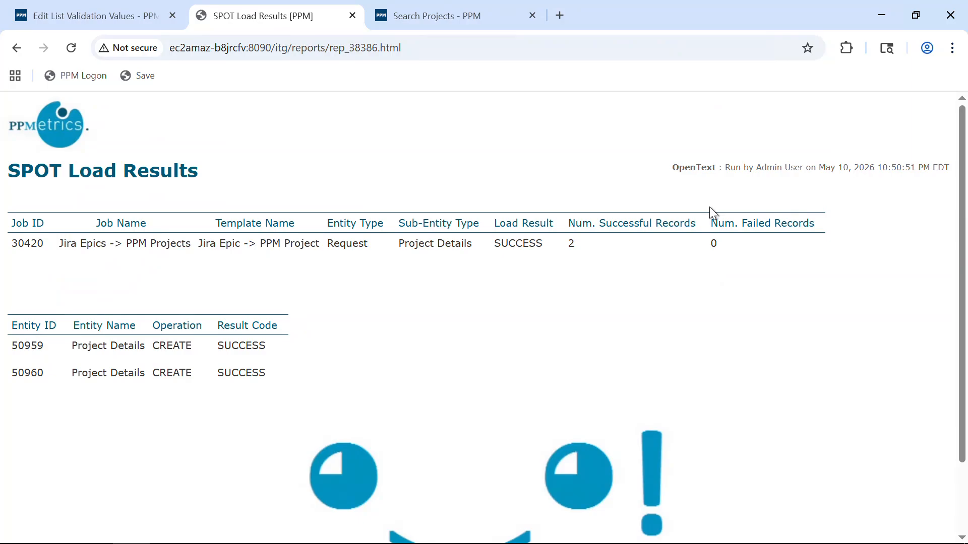
# Step: Rerun the 'machine' project search to list both new Machine Learning projects, then show slide 5
pyautogui.click(431, 23)
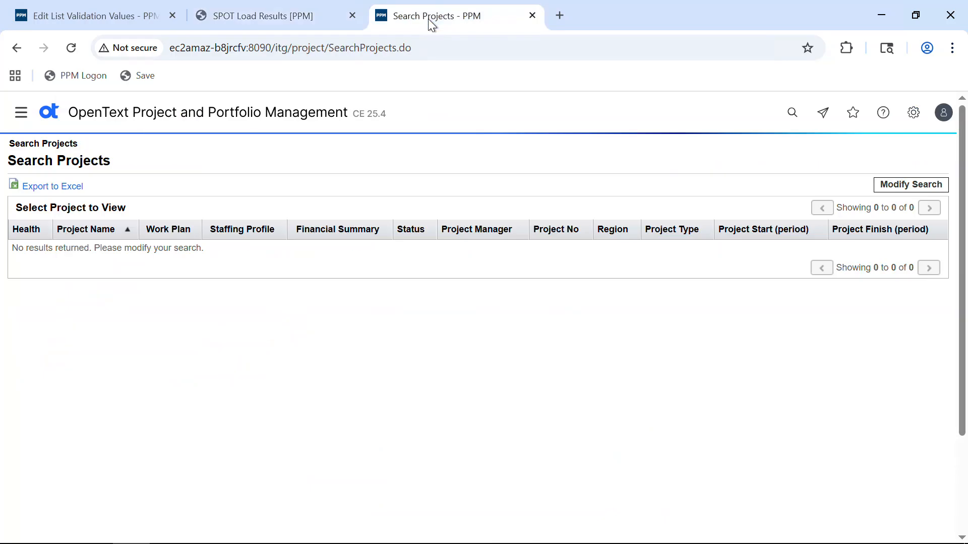
pyautogui.click(915, 184)
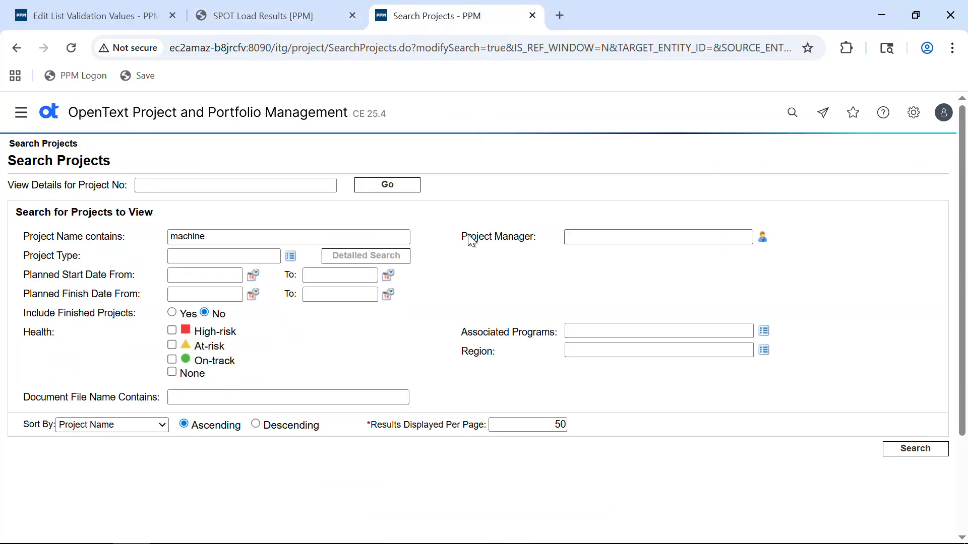
pyautogui.click(914, 450)
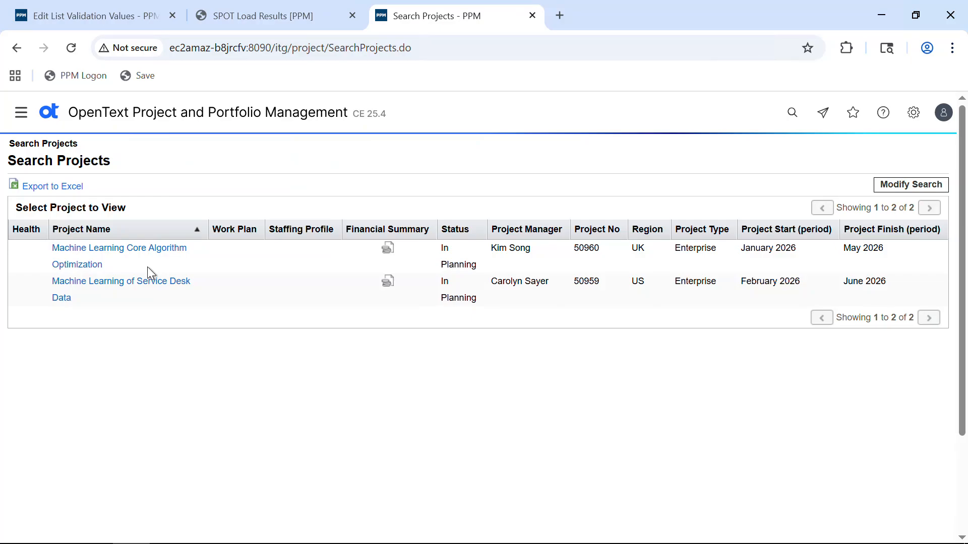
pyautogui.hotkey('alt', 'Tab')
pyautogui.hotkey('alt', 'Tab')
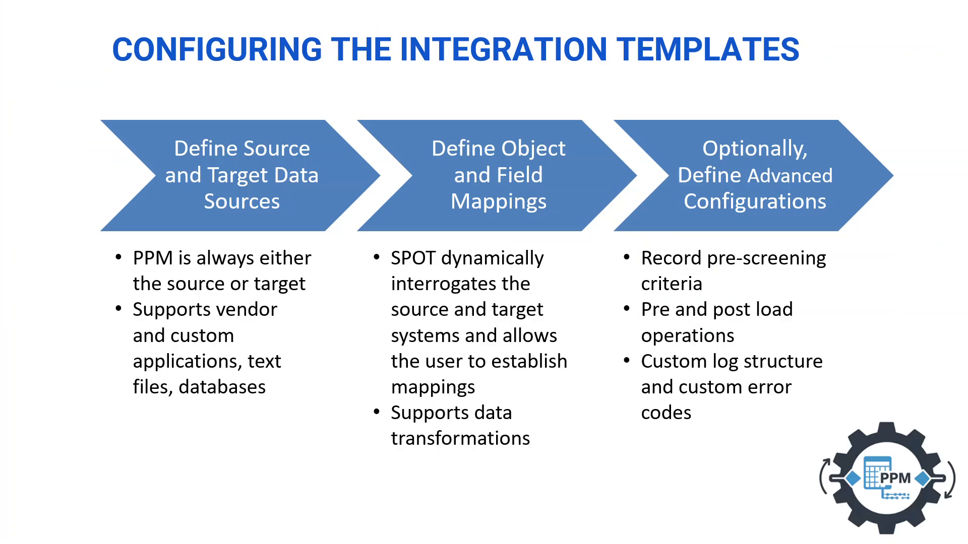
pyautogui.press('Right')
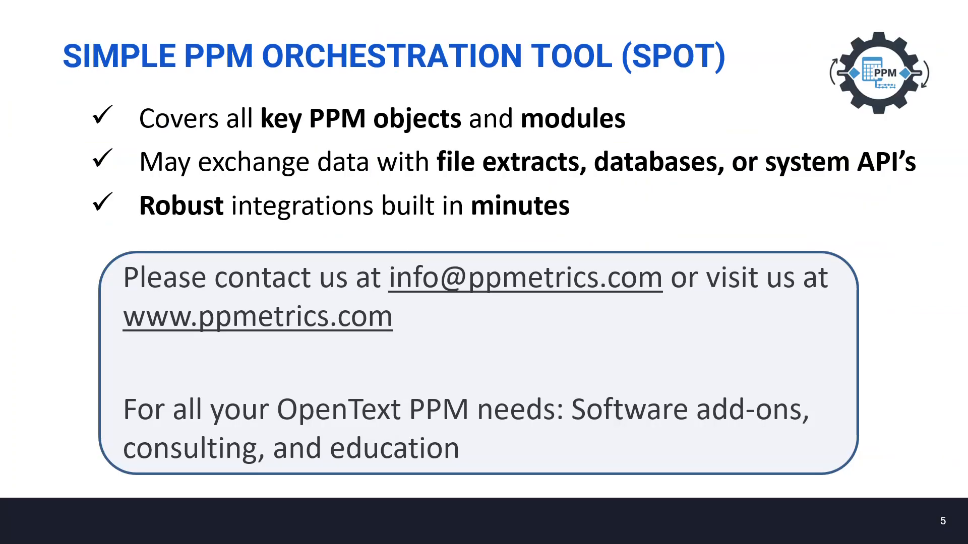